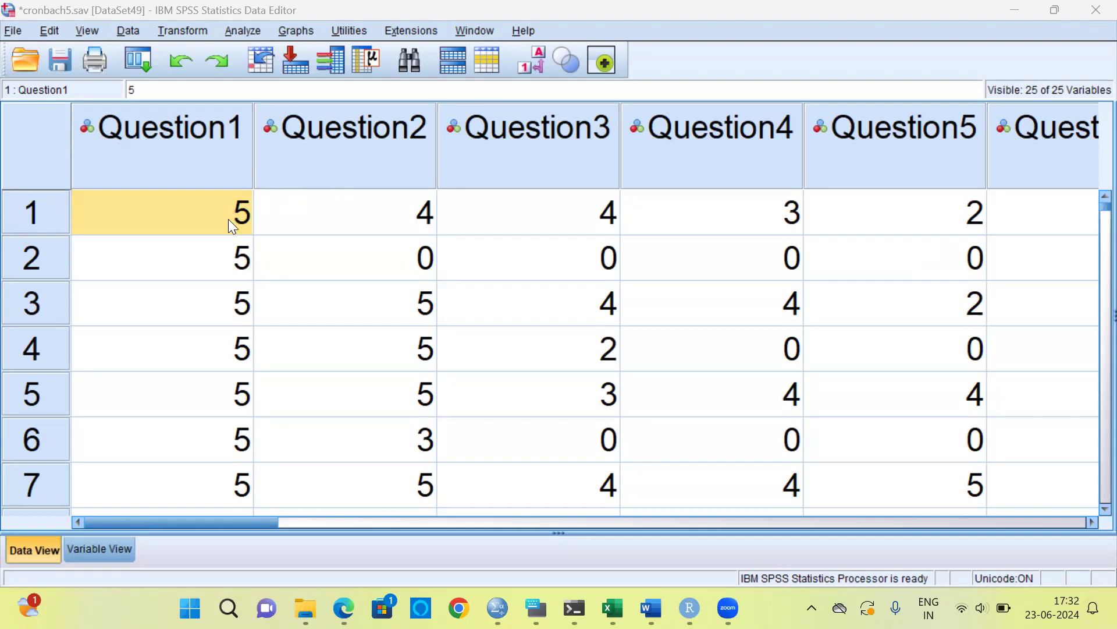
# Examine the response data across the columns Question1 to Question25 and down to the last case, returning to the first cell
pyautogui.click(222, 174)
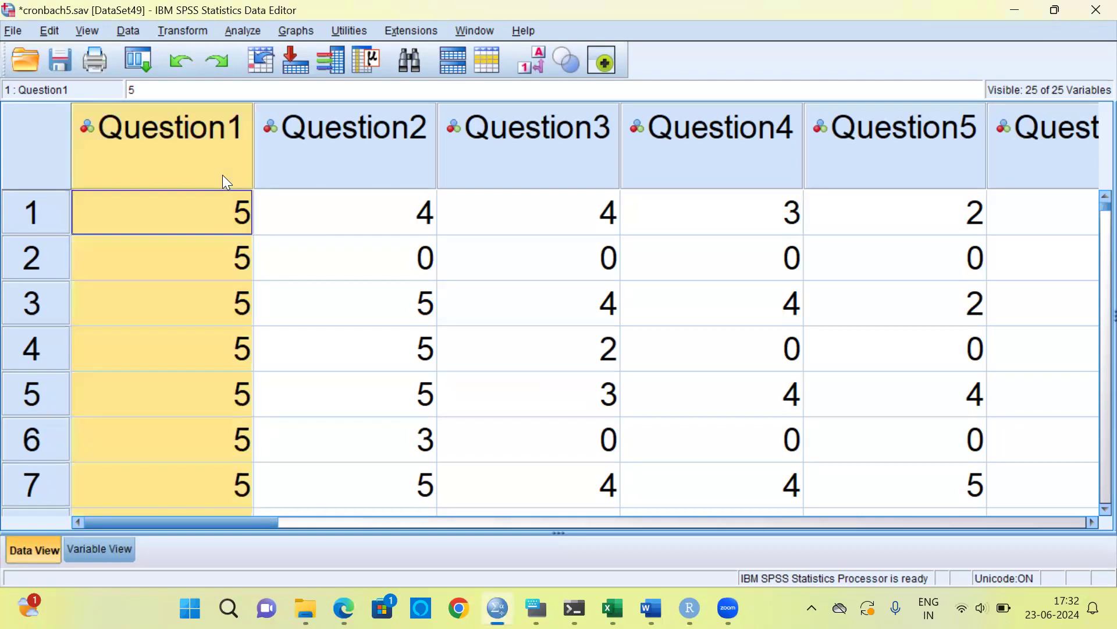
pyautogui.click(227, 205)
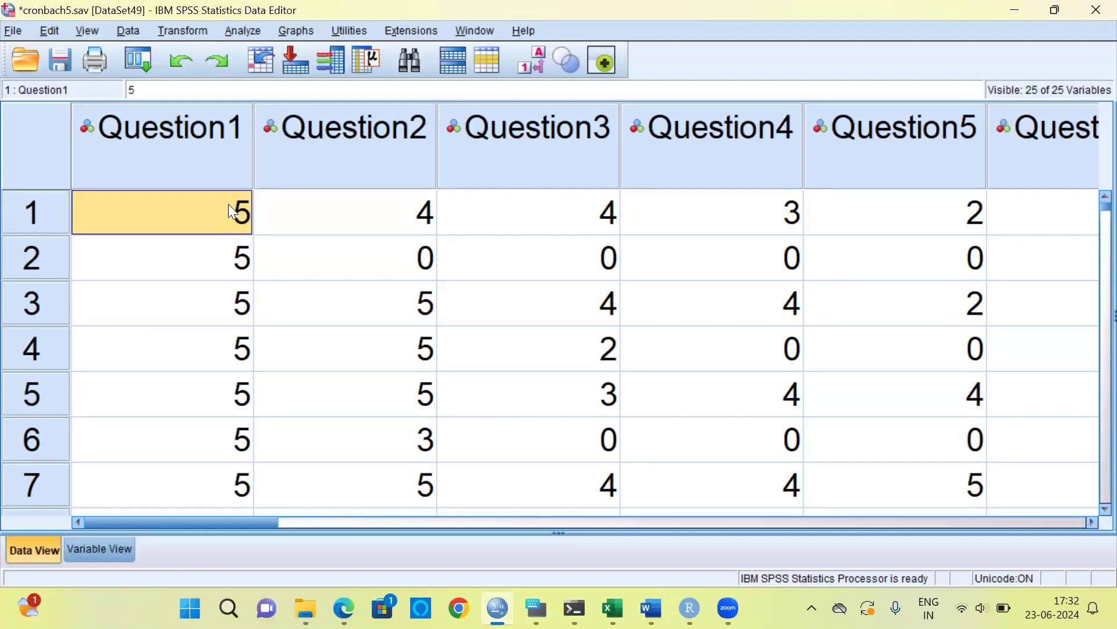
pyautogui.click(392, 213)
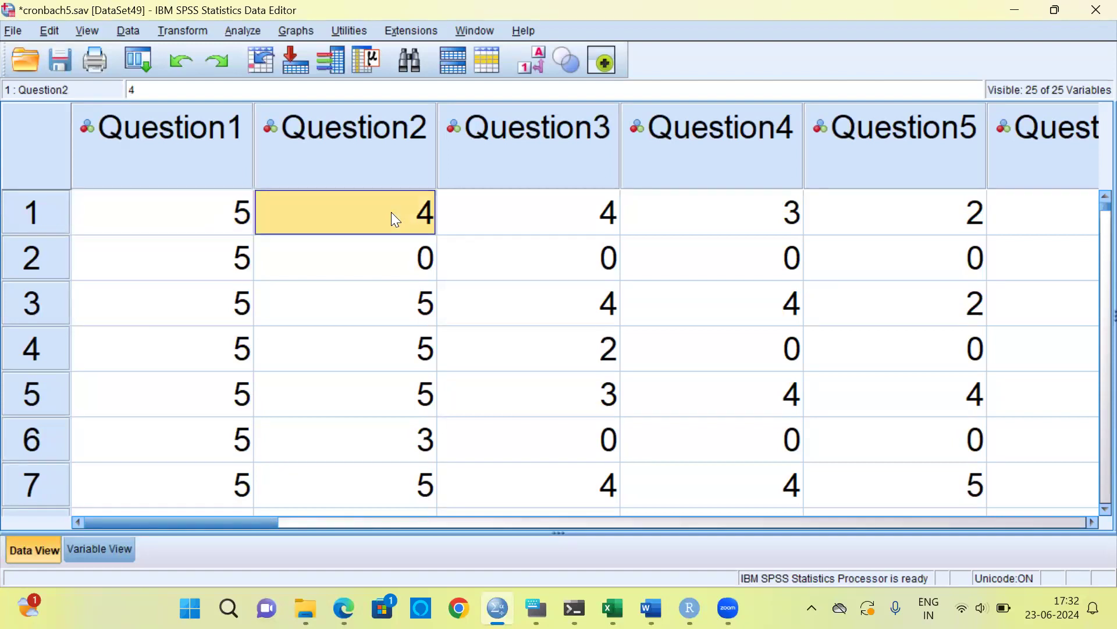
pyautogui.click(567, 211)
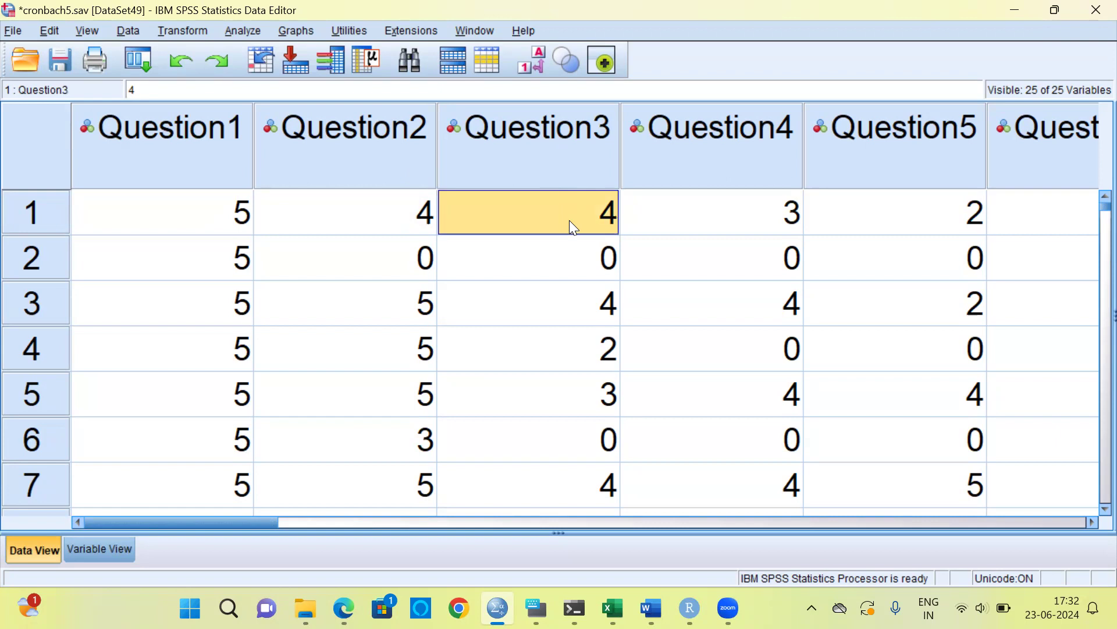
pyautogui.hotkey('ctrl', 'Right')
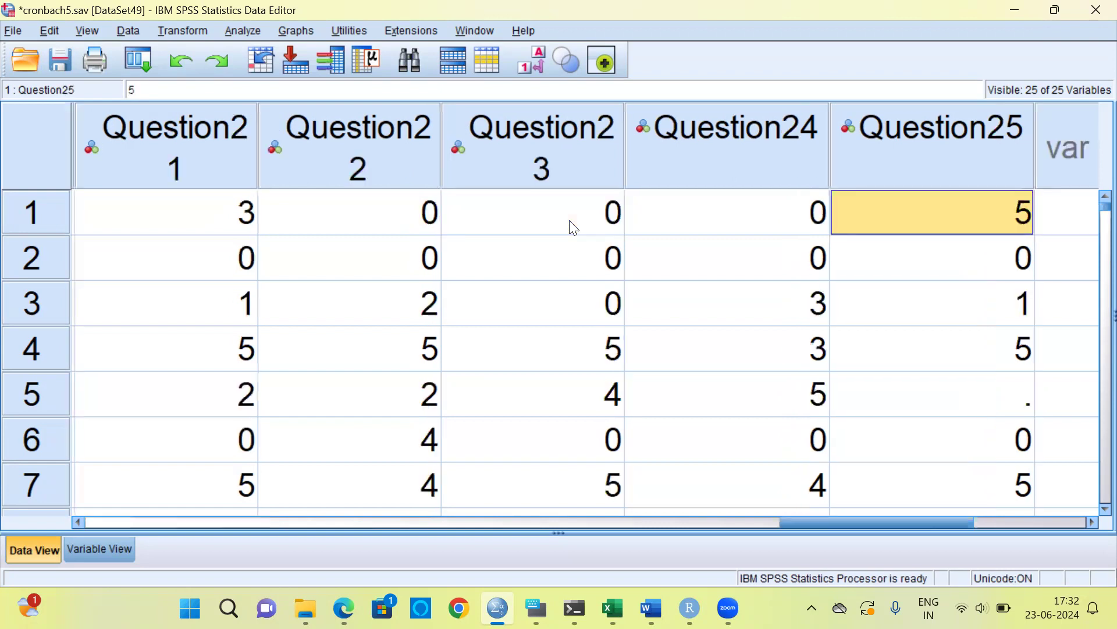
pyautogui.click(1002, 159)
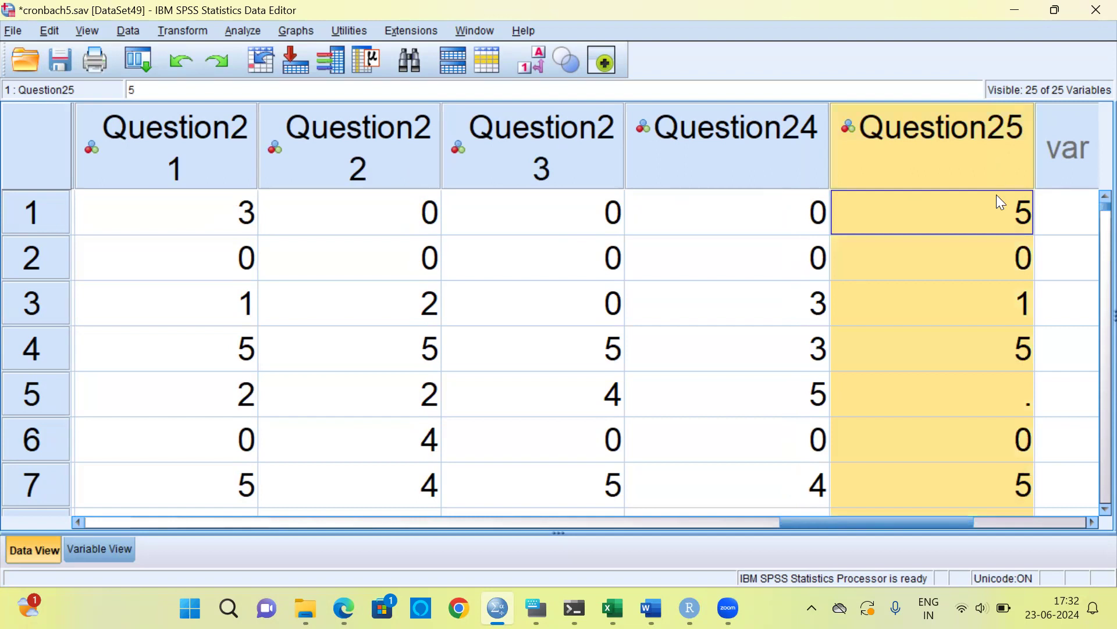
pyautogui.click(996, 214)
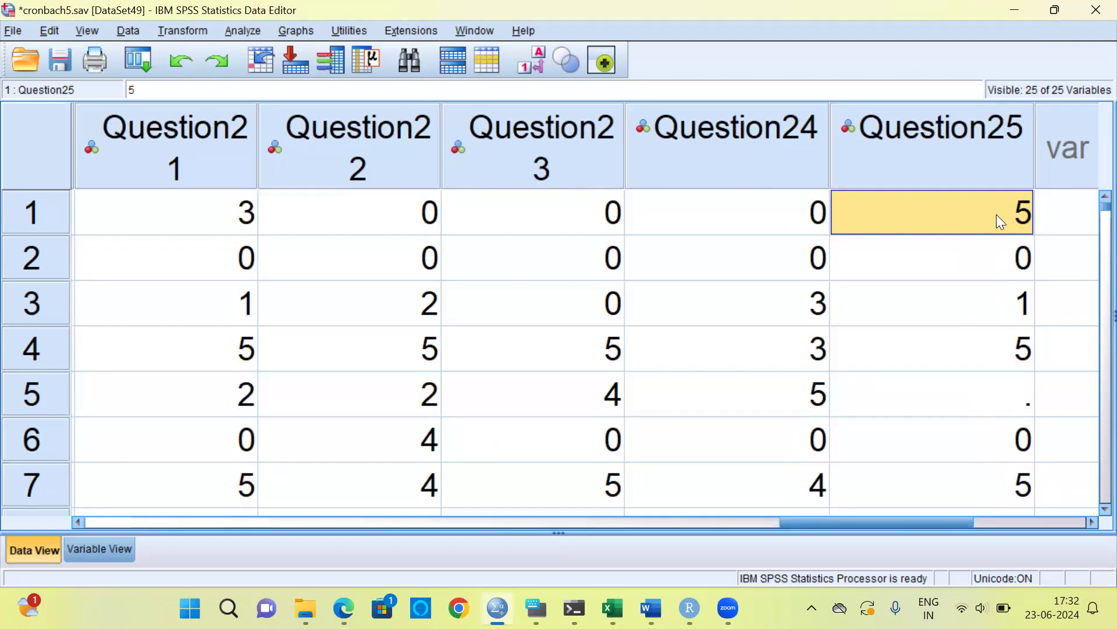
pyautogui.press('Home')
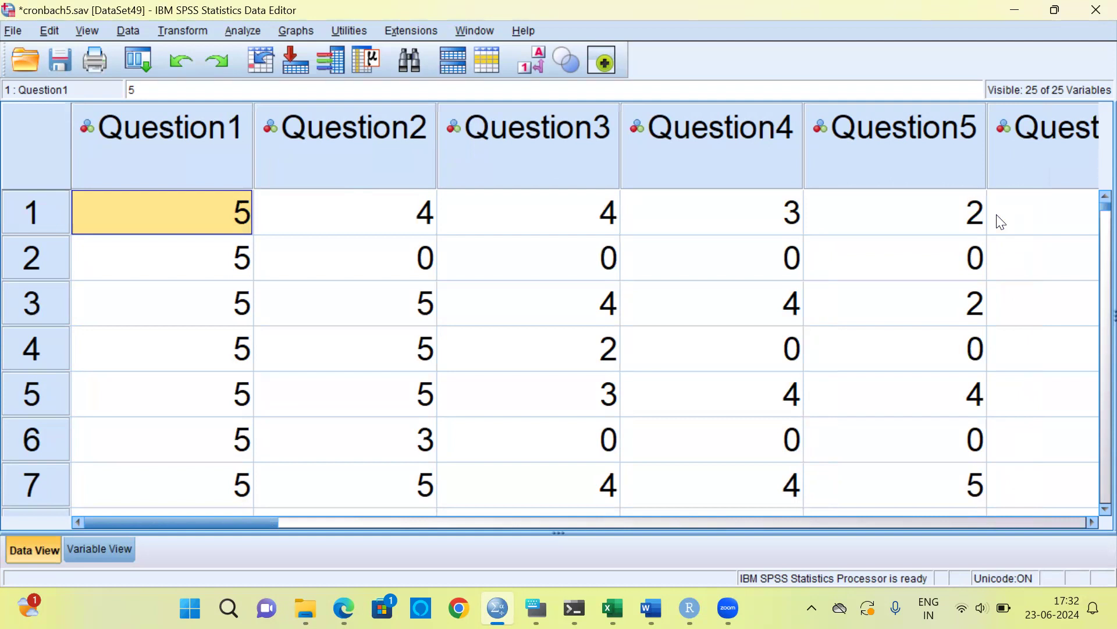
pyautogui.hotkey('ctrl', 'Down')
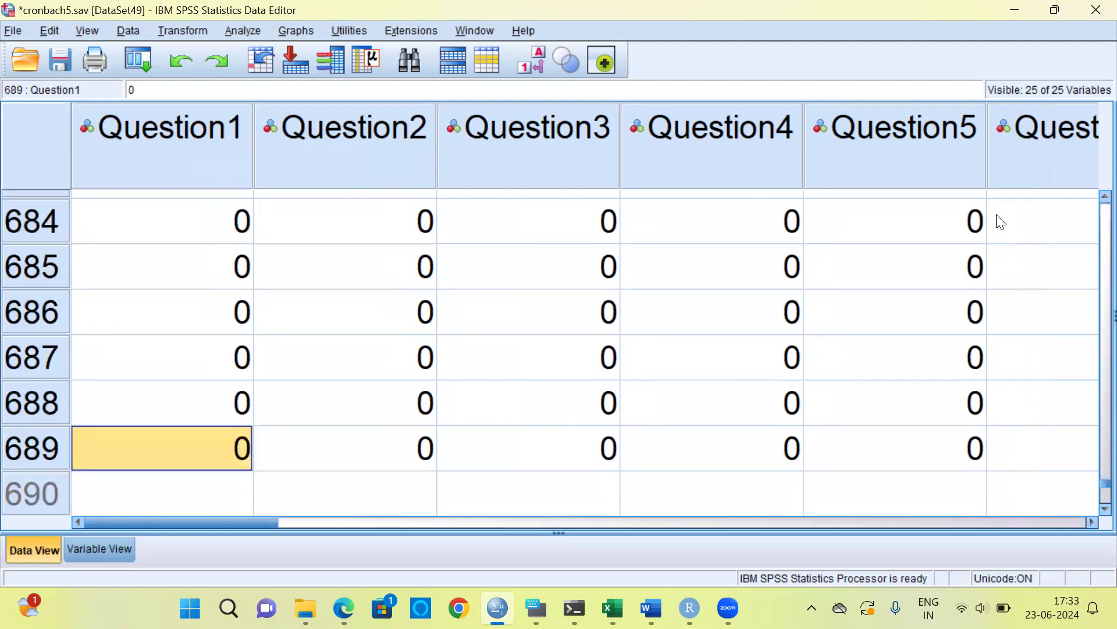
pyautogui.hotkey('ctrl', 'Up')
pyautogui.click(59, 459)
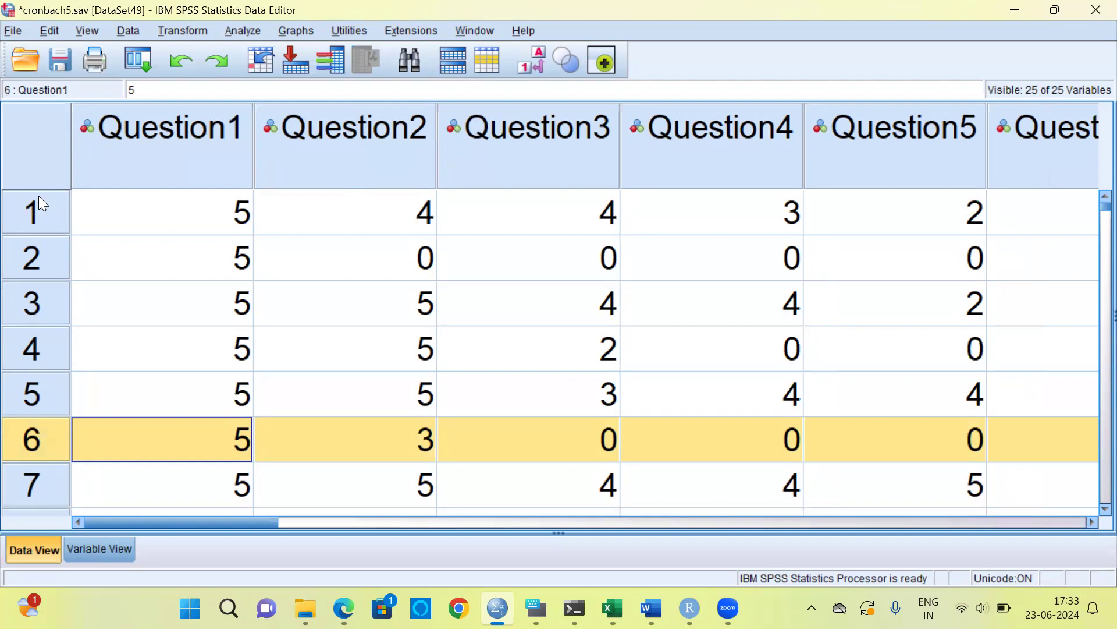
pyautogui.click(131, 205)
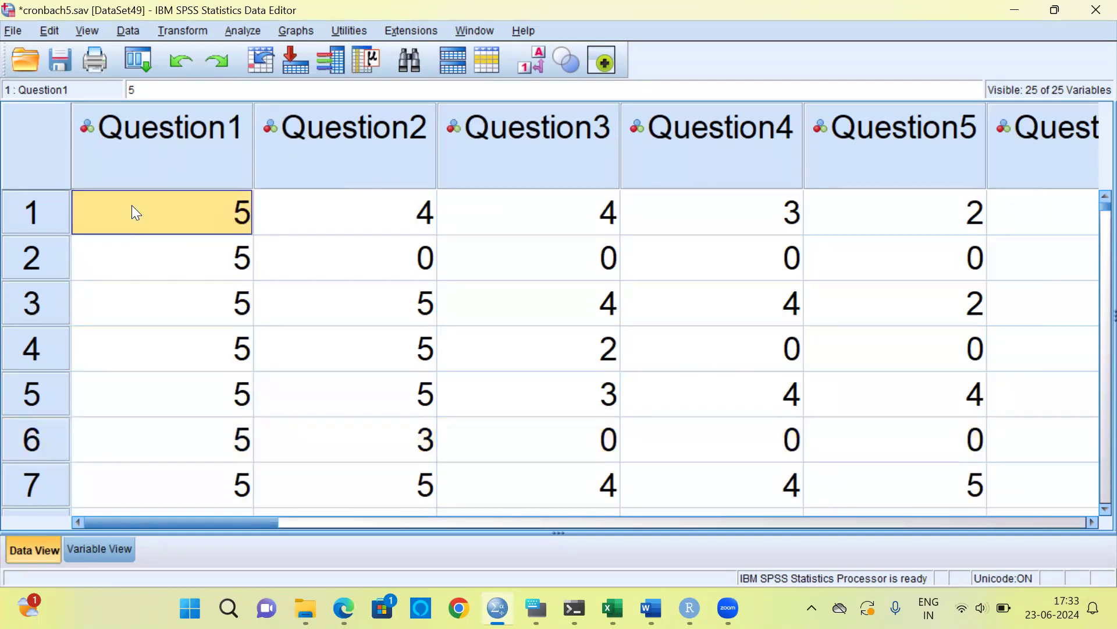
# Open the scale Reliability Analysis and add all variables, Question1 to Question25, as items
pyautogui.click(249, 31)
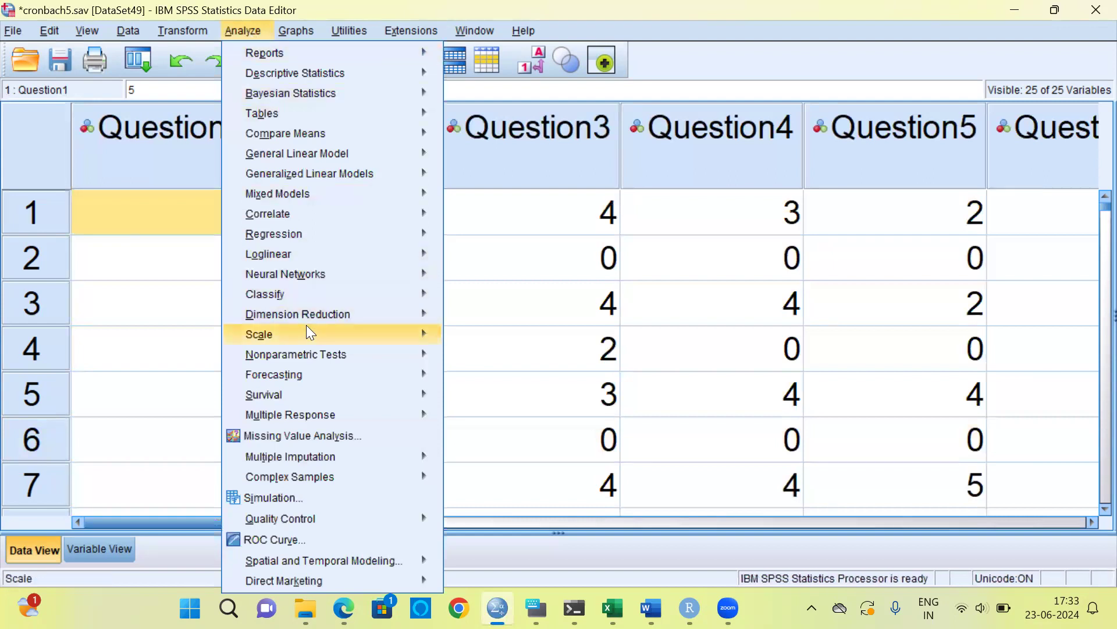
pyautogui.moveTo(313, 337)
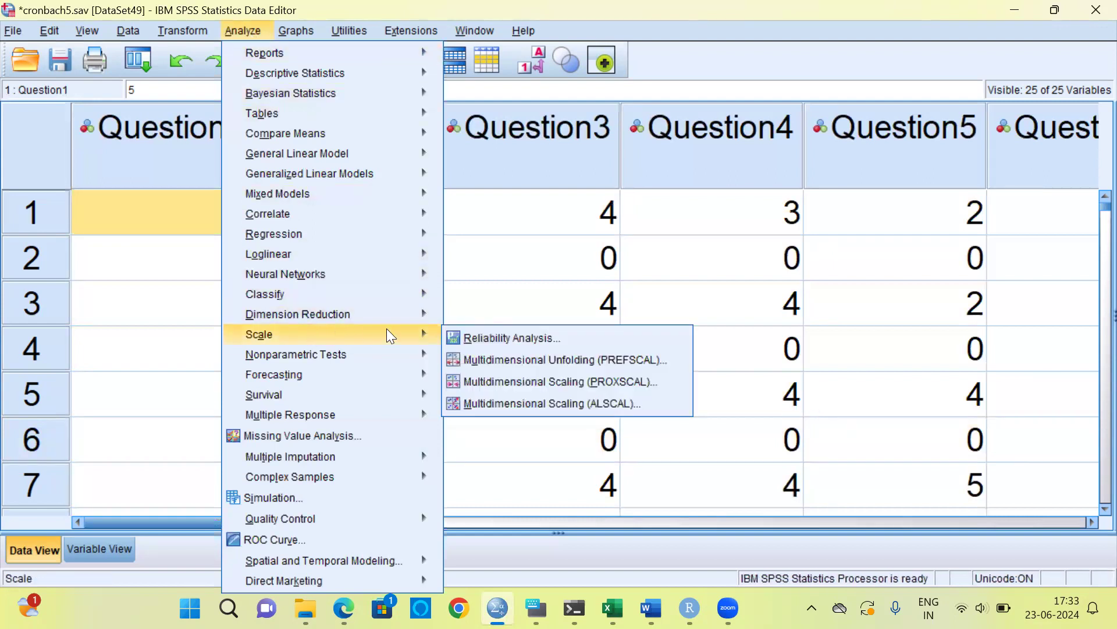
pyautogui.click(554, 337)
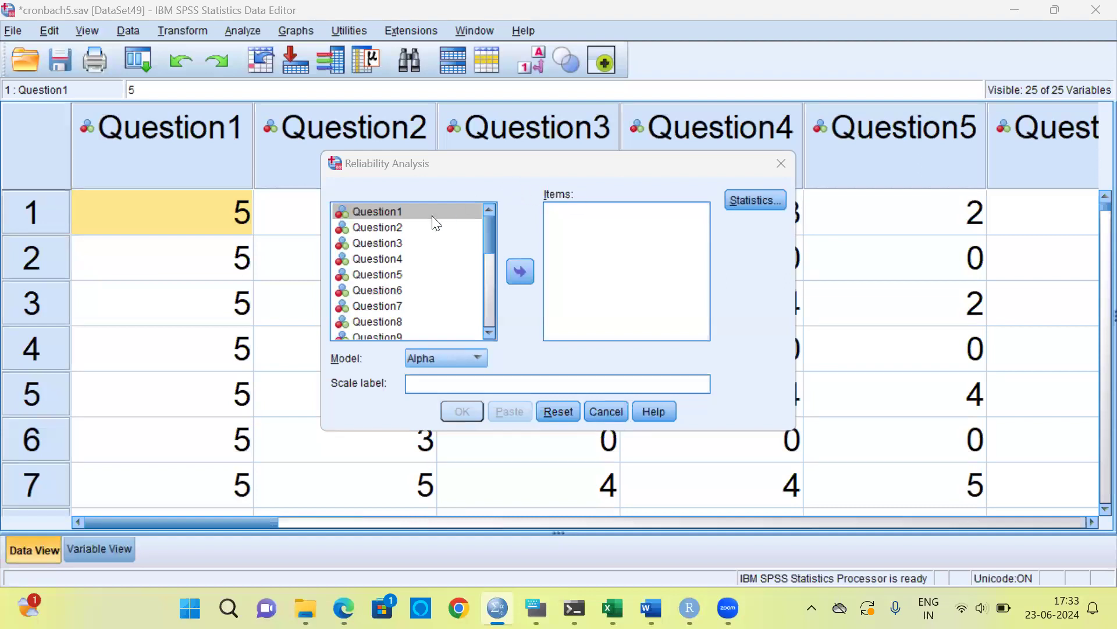
pyautogui.click(392, 214)
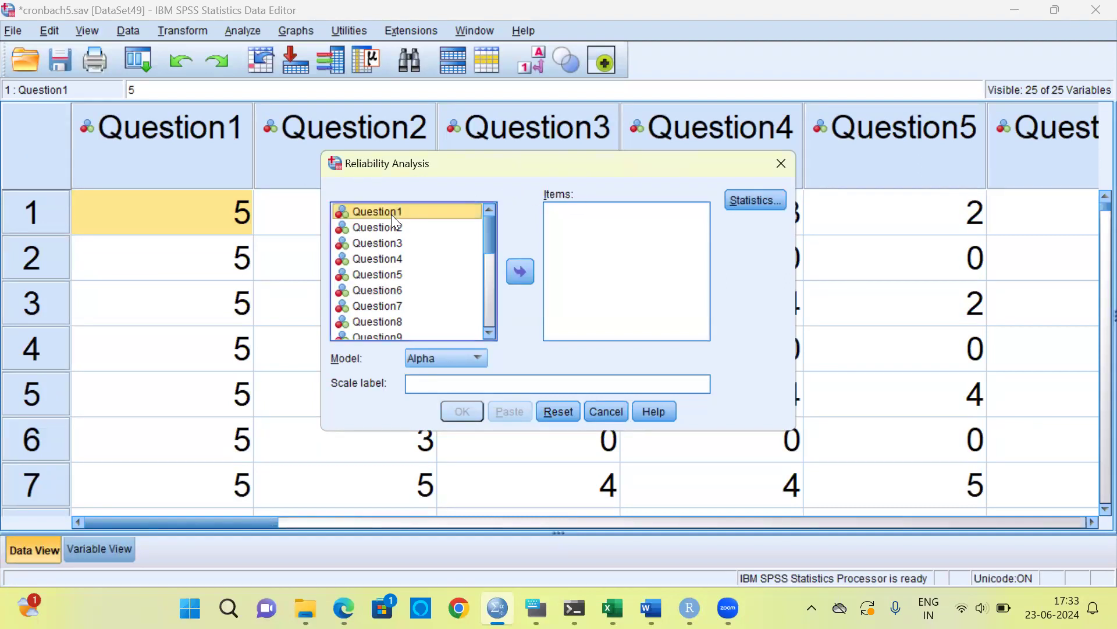
pyautogui.moveTo(489, 230)
pyautogui.mouseDown()
pyautogui.moveTo(491, 321)
pyautogui.moveTo(489, 219)
pyautogui.mouseUp()
pyautogui.click(428, 212)
pyautogui.hotkey('ctrl', 'a')
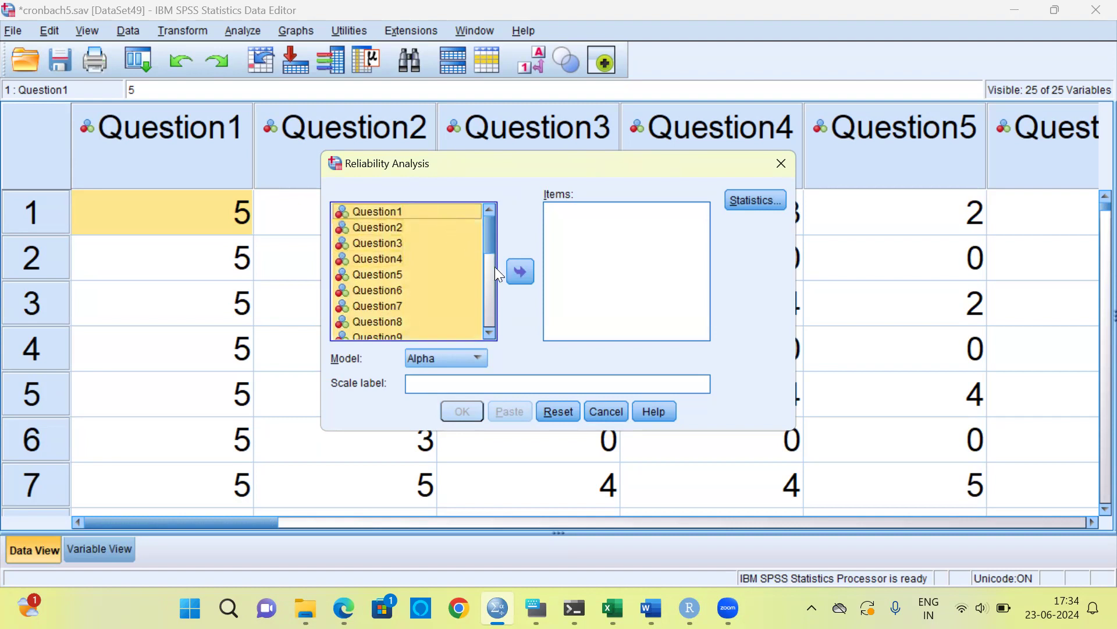
pyautogui.click(517, 270)
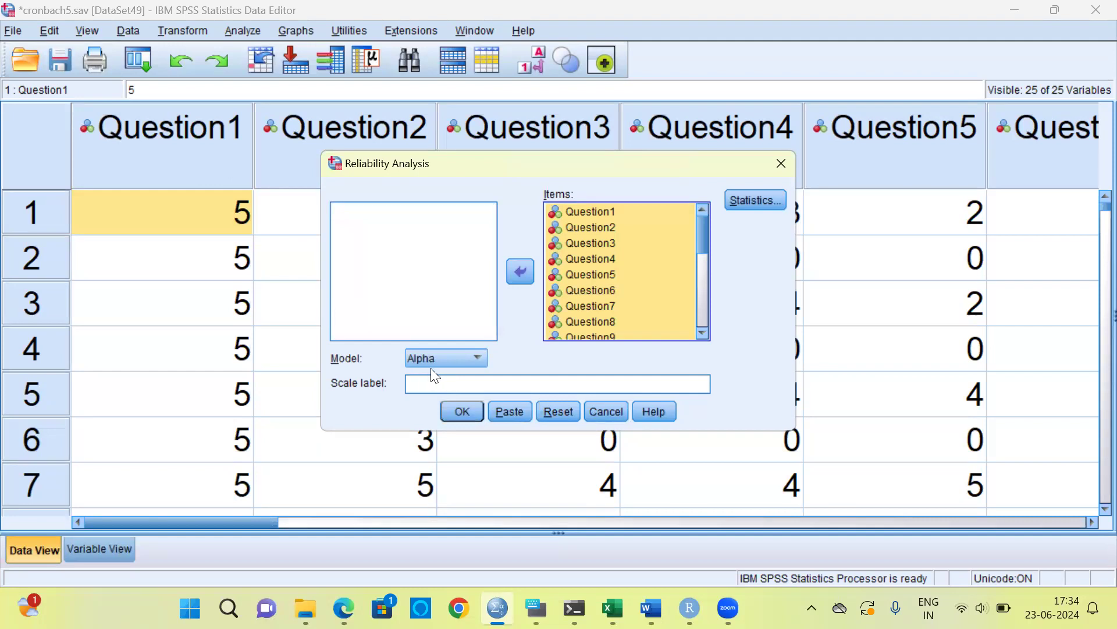
# Review the available reliability models, keep Alpha, and run the reliability analysis on the chosen items
pyautogui.click(477, 363)
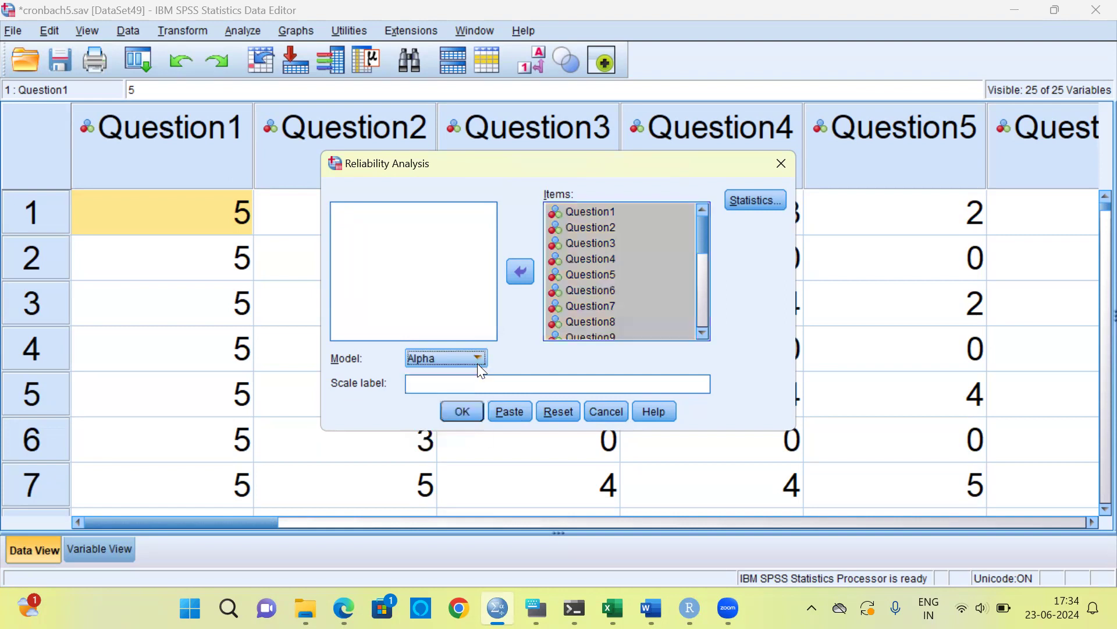
pyautogui.click(478, 363)
pyautogui.click(477, 363)
pyautogui.click(478, 364)
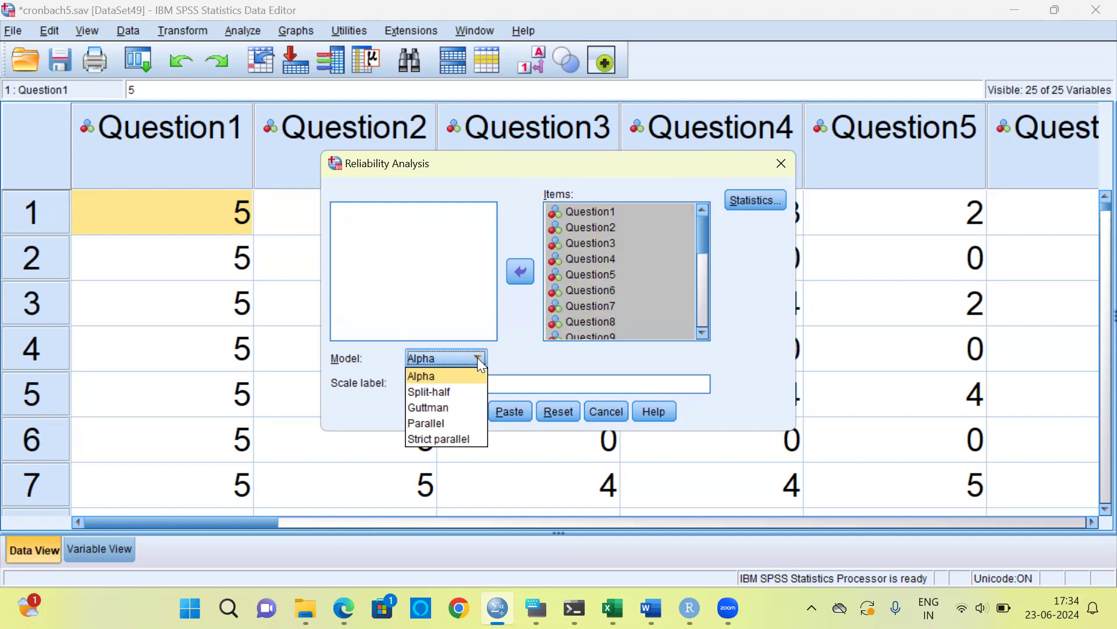
pyautogui.click(512, 365)
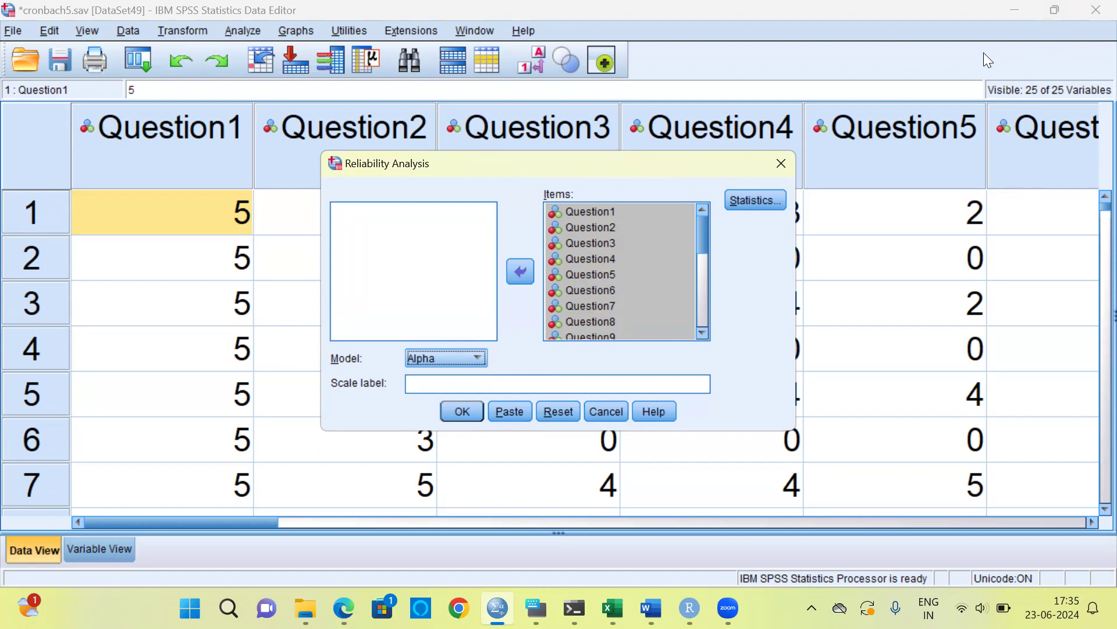
pyautogui.click(986, 113)
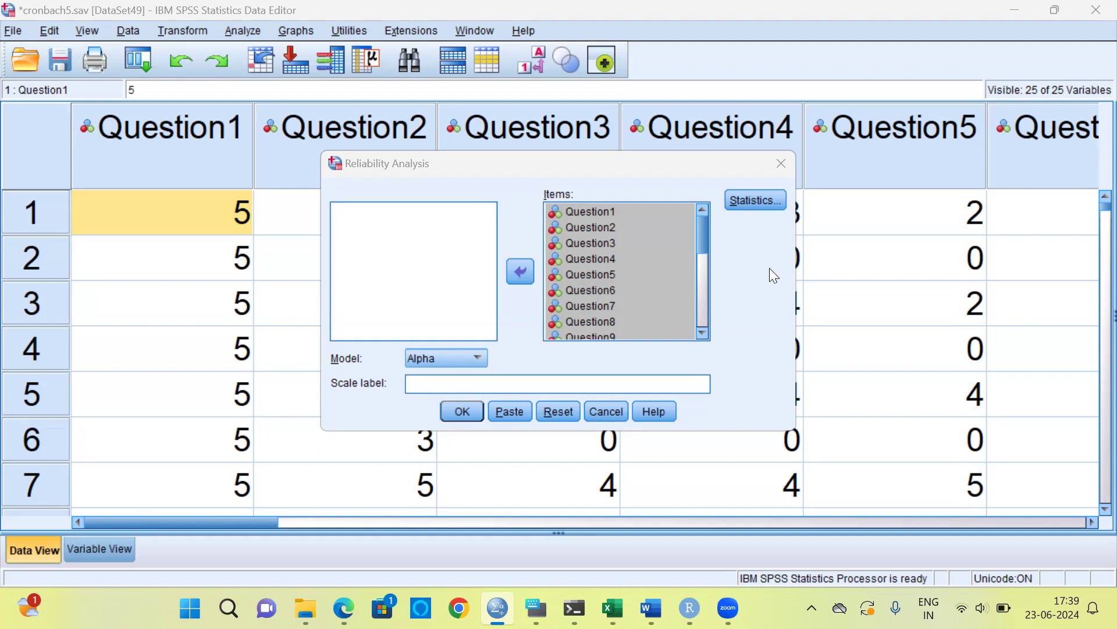
pyautogui.click(611, 212)
pyautogui.moveTo(703, 230)
pyautogui.mouseDown()
pyautogui.moveTo(702, 325)
pyautogui.moveTo(706, 231)
pyautogui.mouseUp()
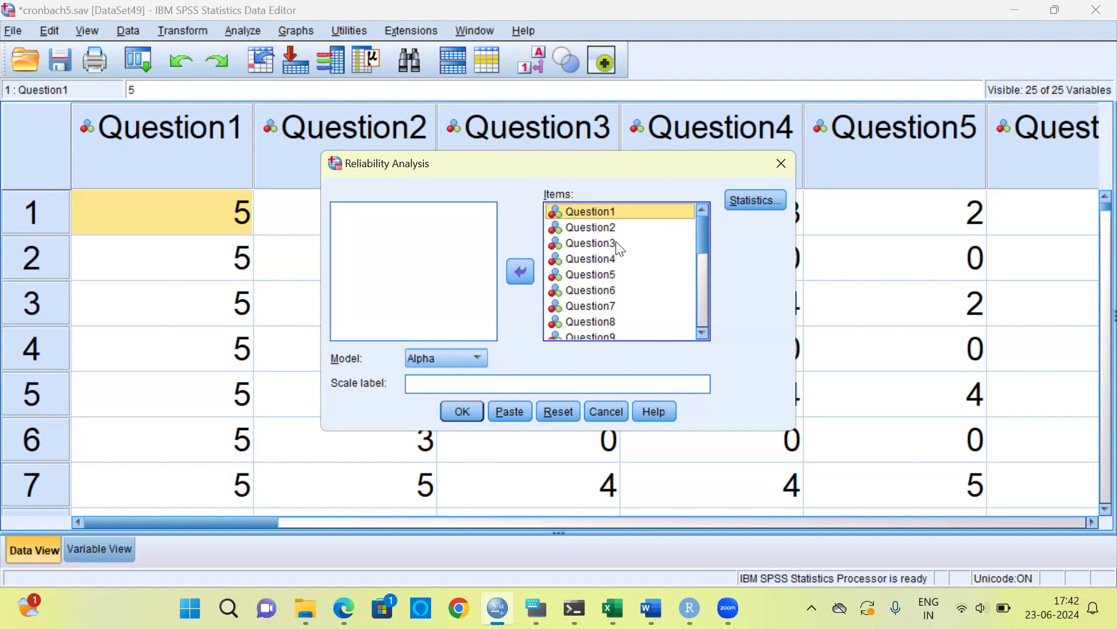
pyautogui.click(1010, 77)
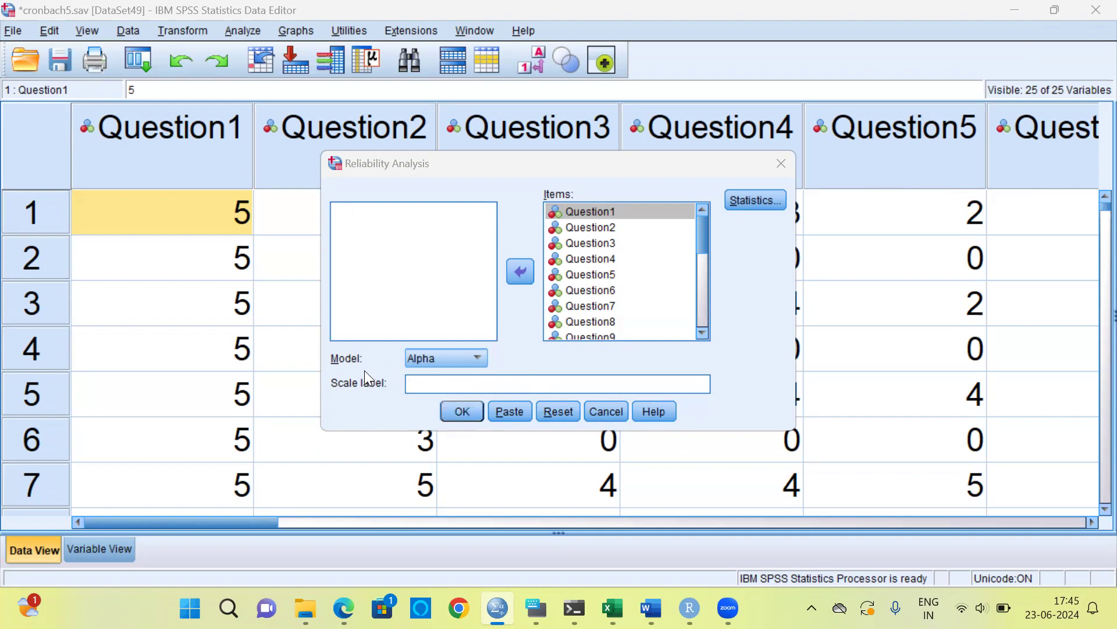
pyautogui.click(462, 412)
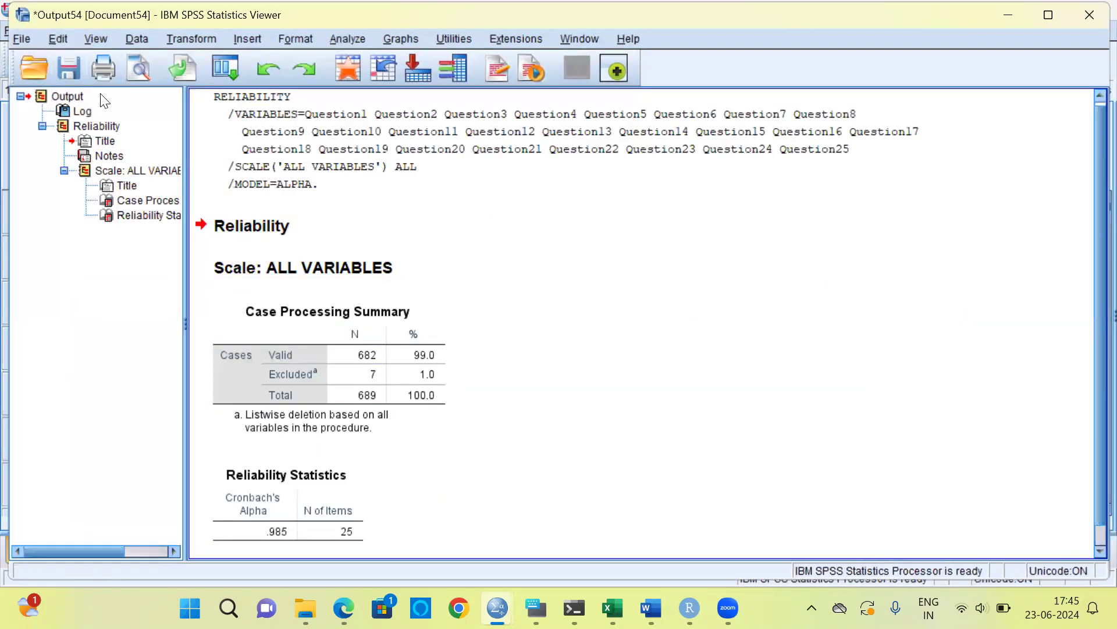
# Examine the Case Processing Summary and Reliability Statistics tables in the output
pyautogui.click(269, 332)
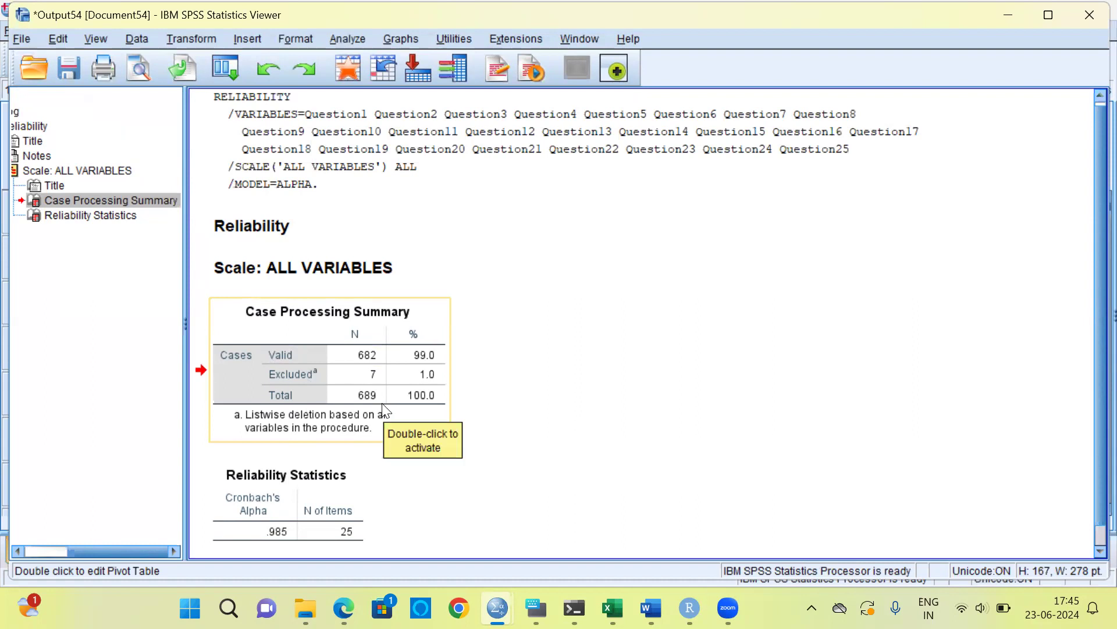
pyautogui.click(335, 504)
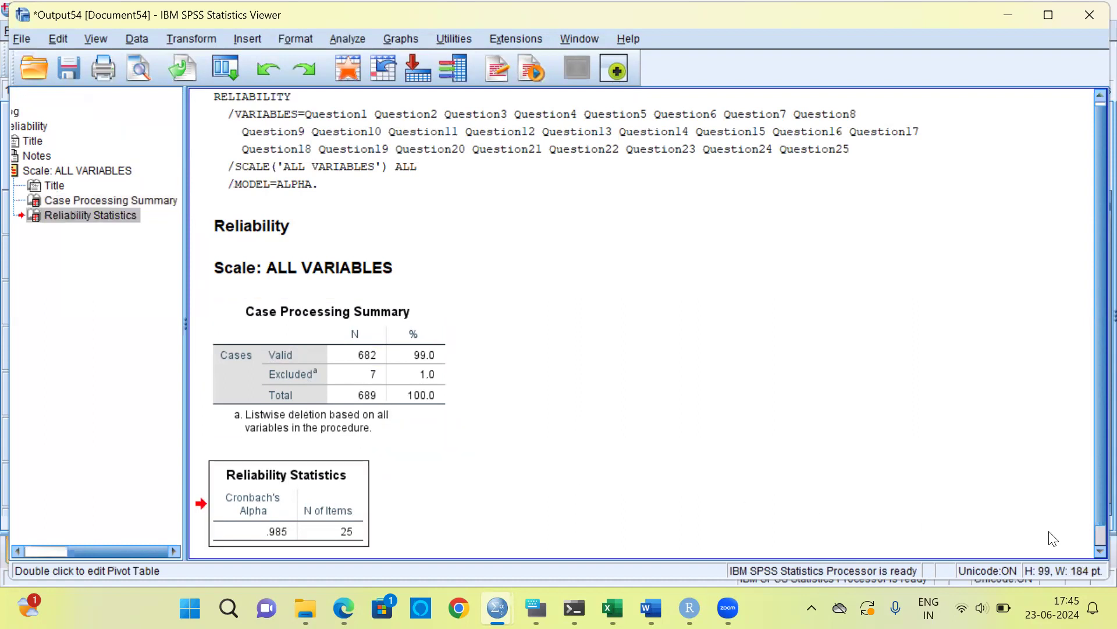
pyautogui.scroll(-1, 1090, 551)
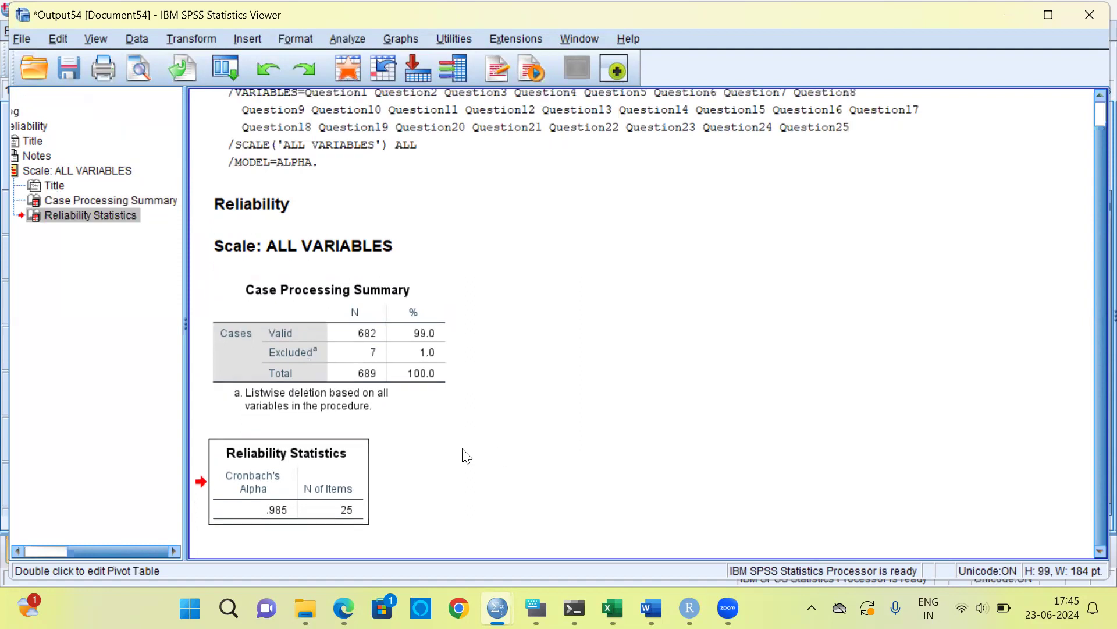
# Show the built-in explanation of the Cronbach's Alpha heading in the Reliability Statistics table, then leave table editing and review the coefficient
pyautogui.click(258, 505)
pyautogui.doubleClick(269, 495)
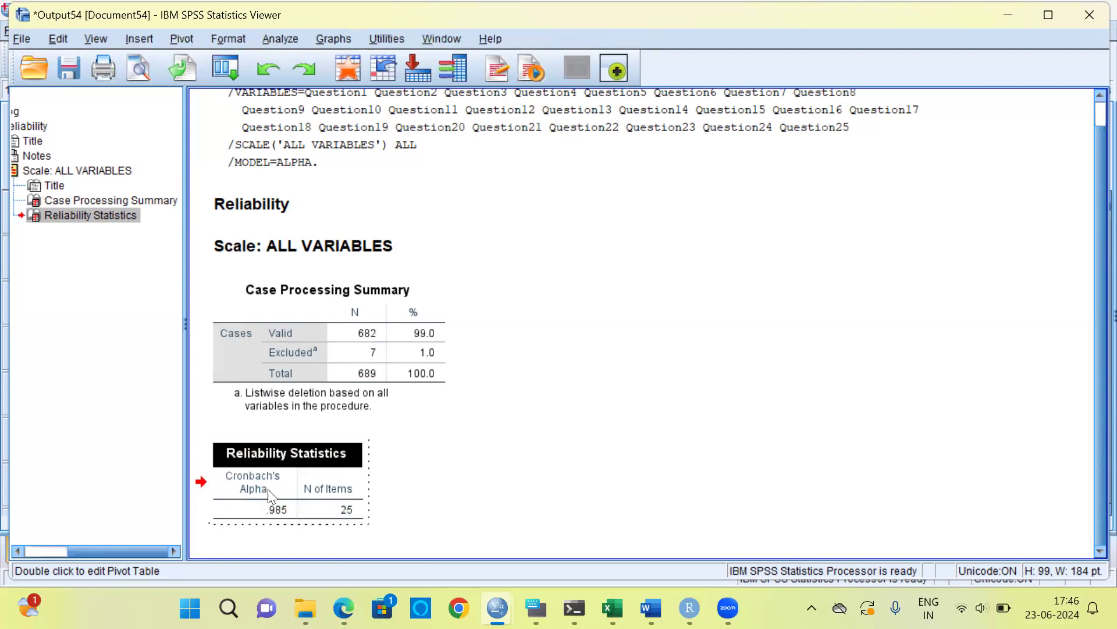
pyautogui.click(261, 489)
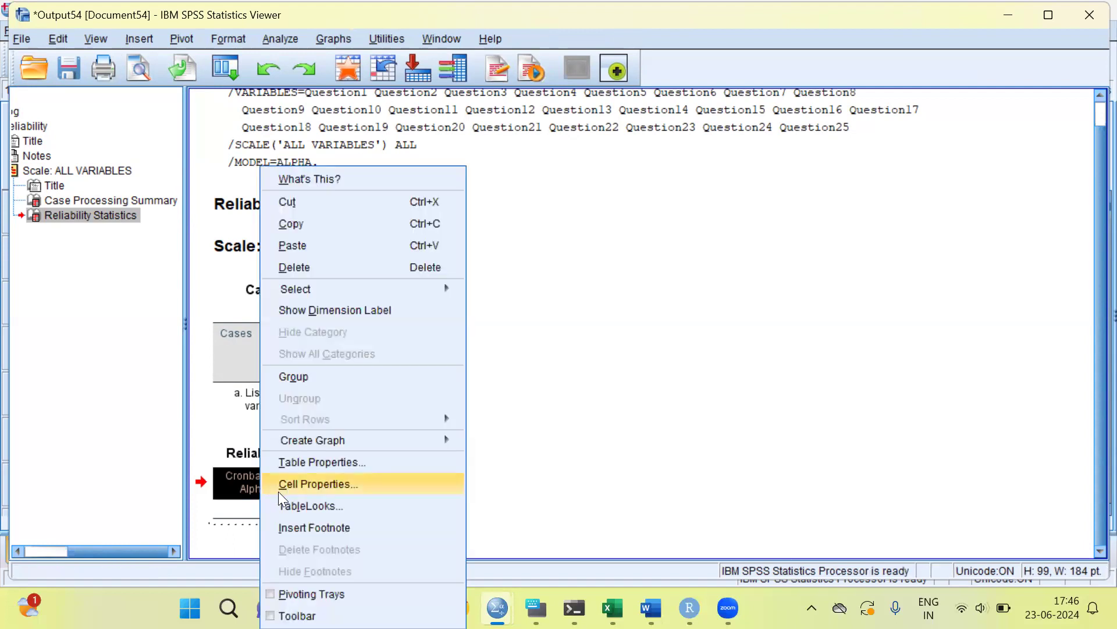
pyautogui.click(325, 180)
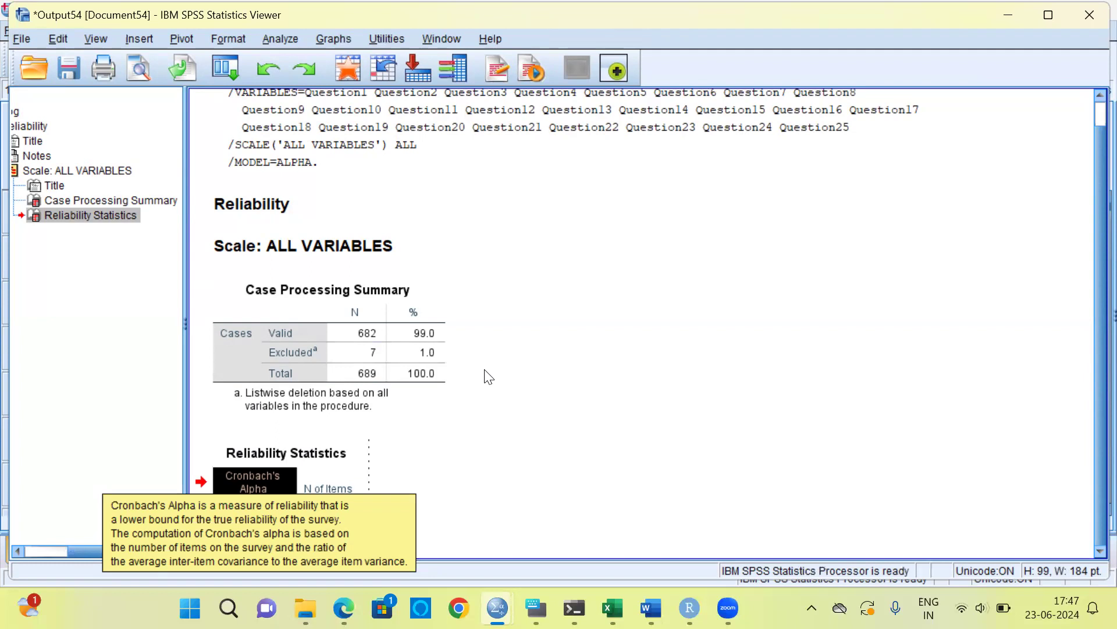
pyautogui.click(429, 450)
pyautogui.click(298, 504)
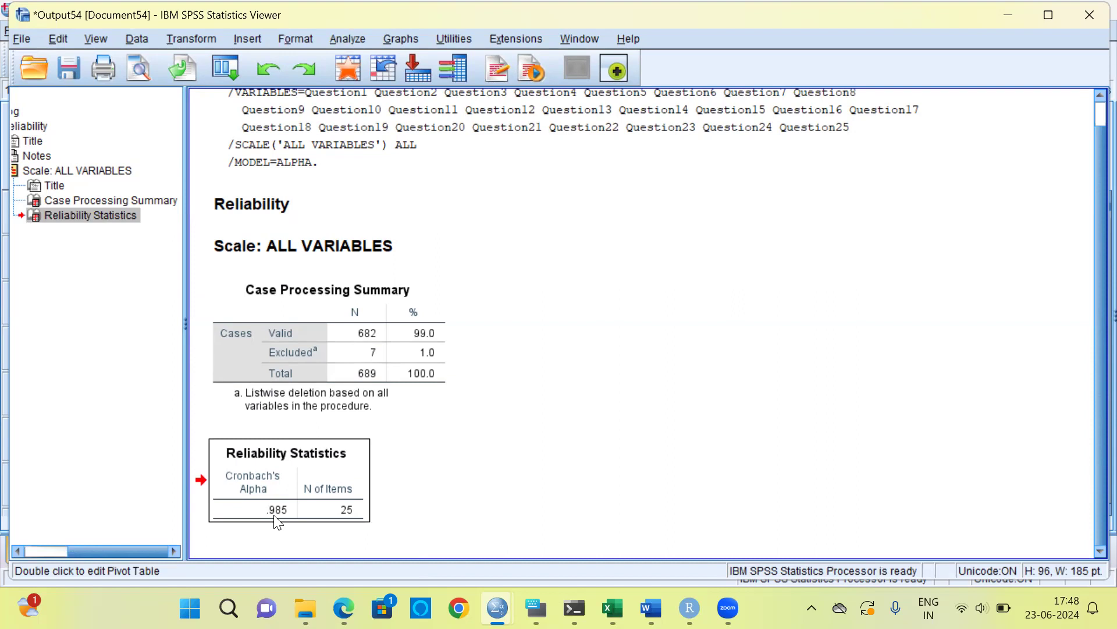
pyautogui.click(277, 522)
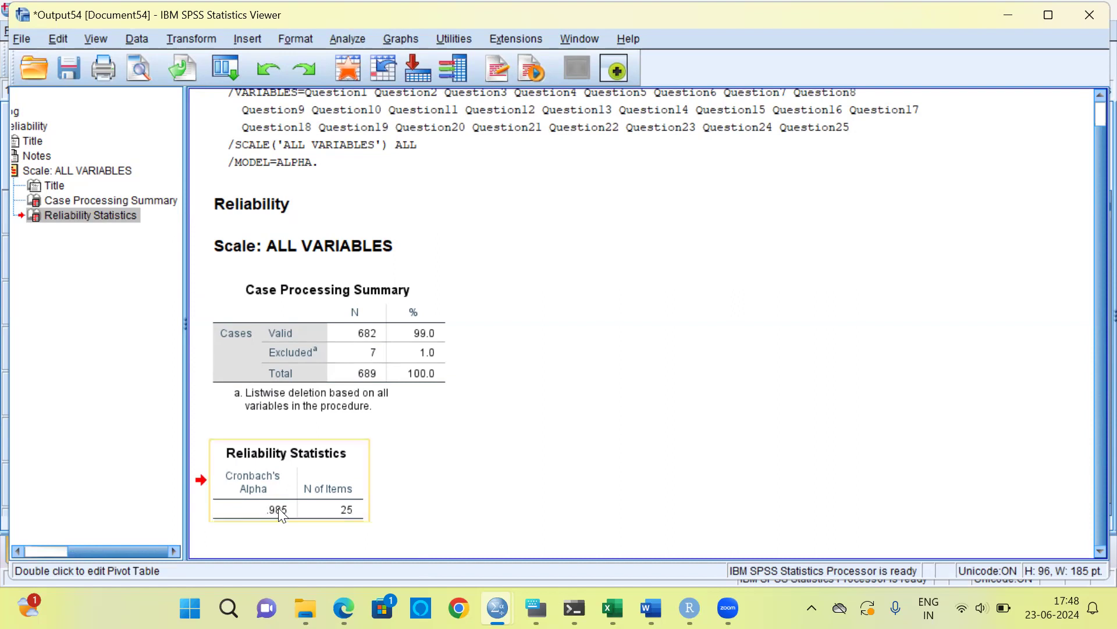
pyautogui.click(327, 470)
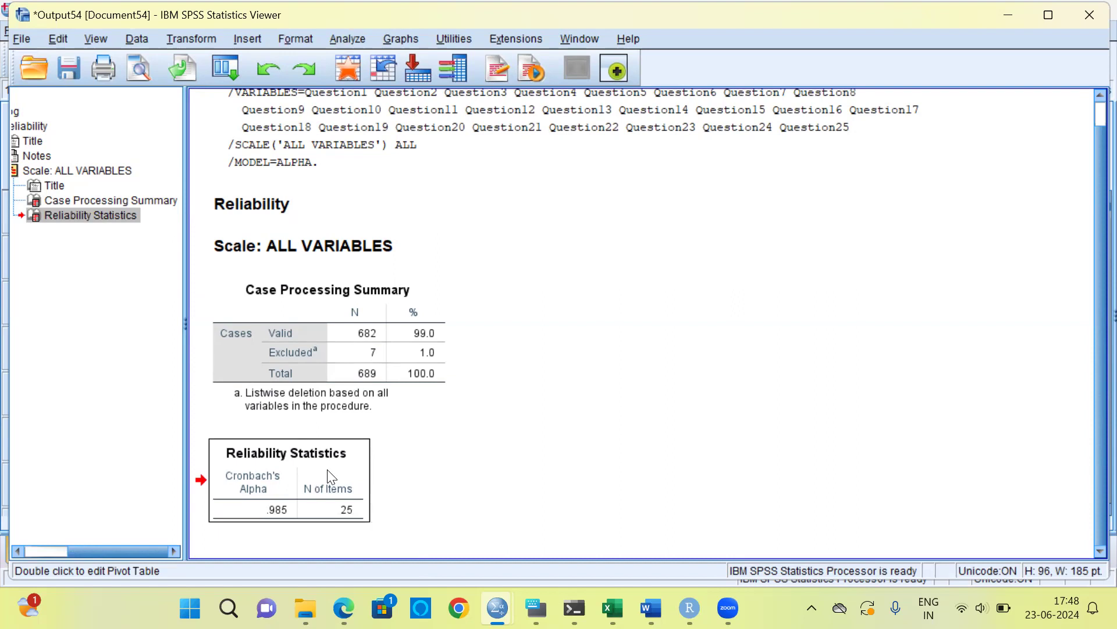
# Rerun the scale reliability analysis on Question1 to Question25 with the model set to Split-half
pyautogui.click(357, 39)
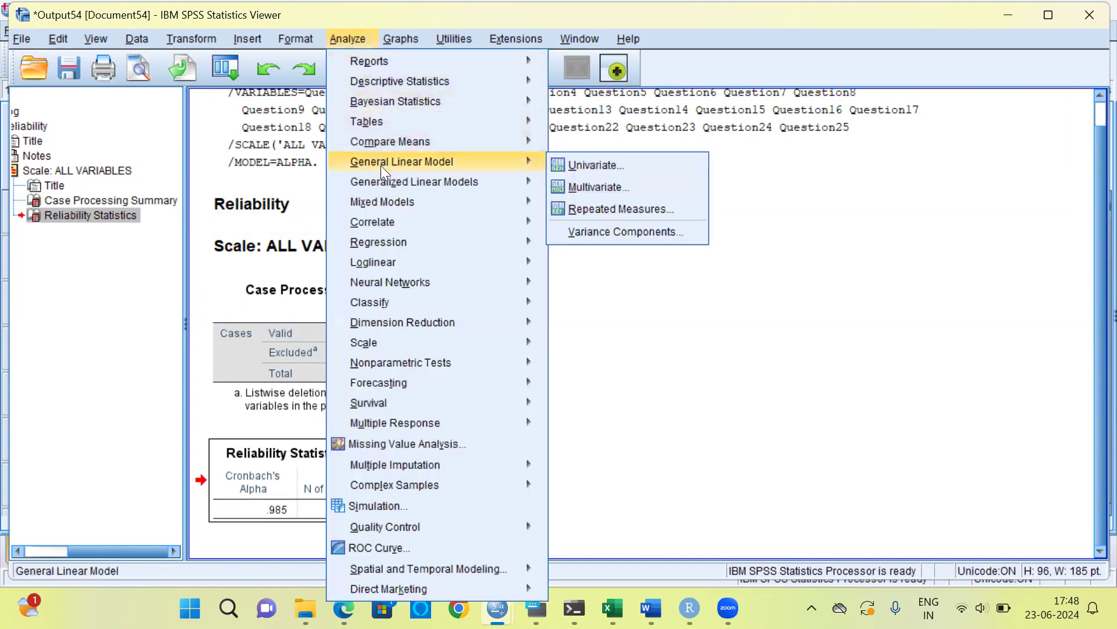
pyautogui.moveTo(398, 342)
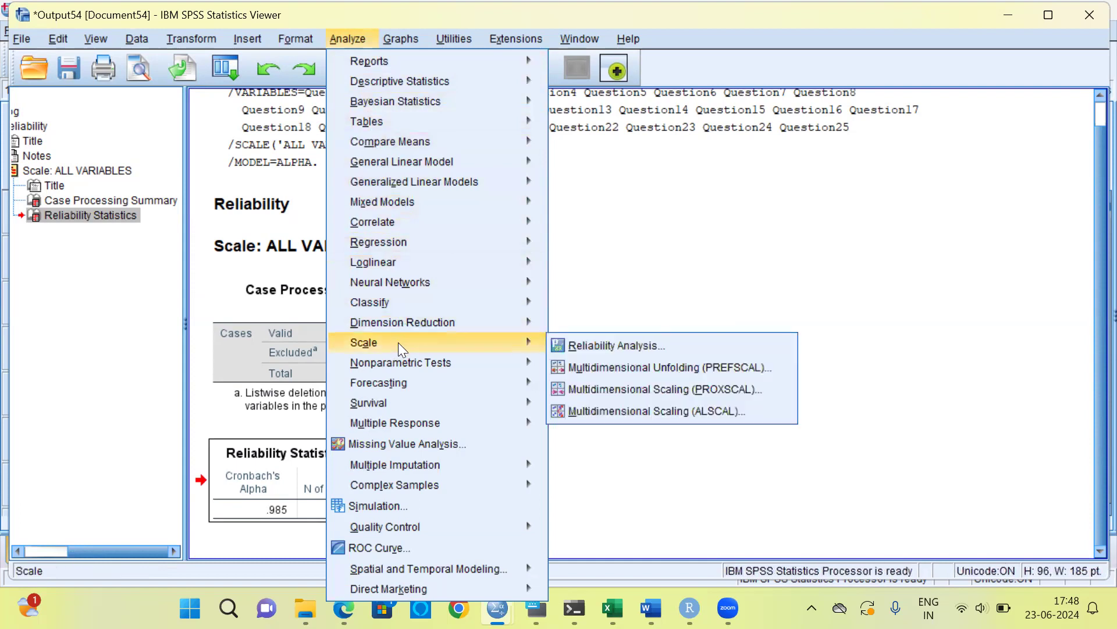
pyautogui.click(655, 347)
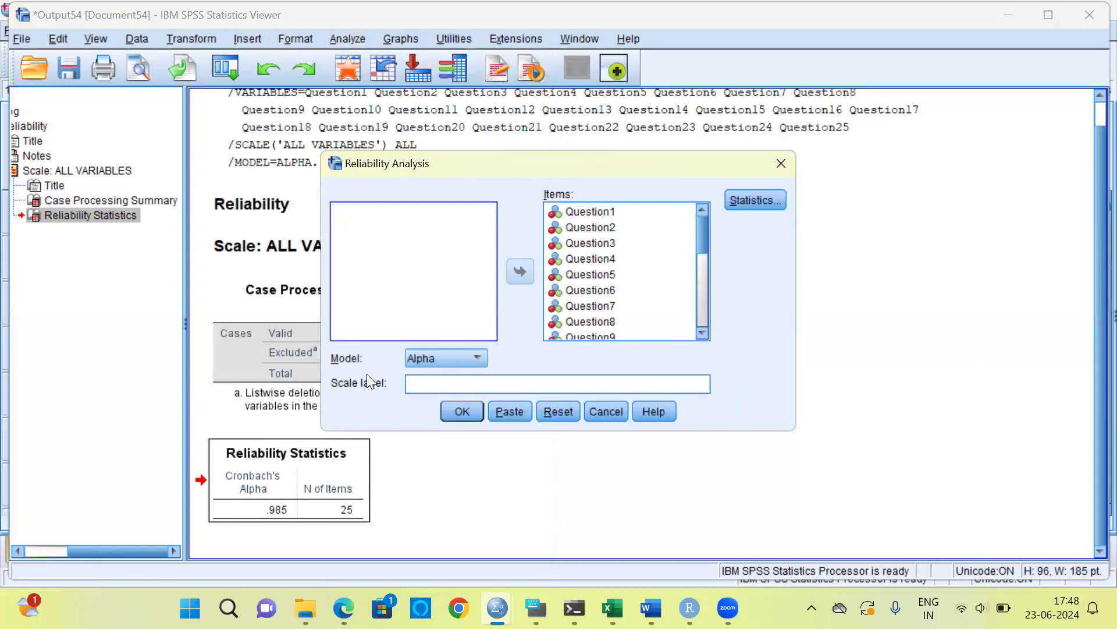
pyautogui.click(477, 359)
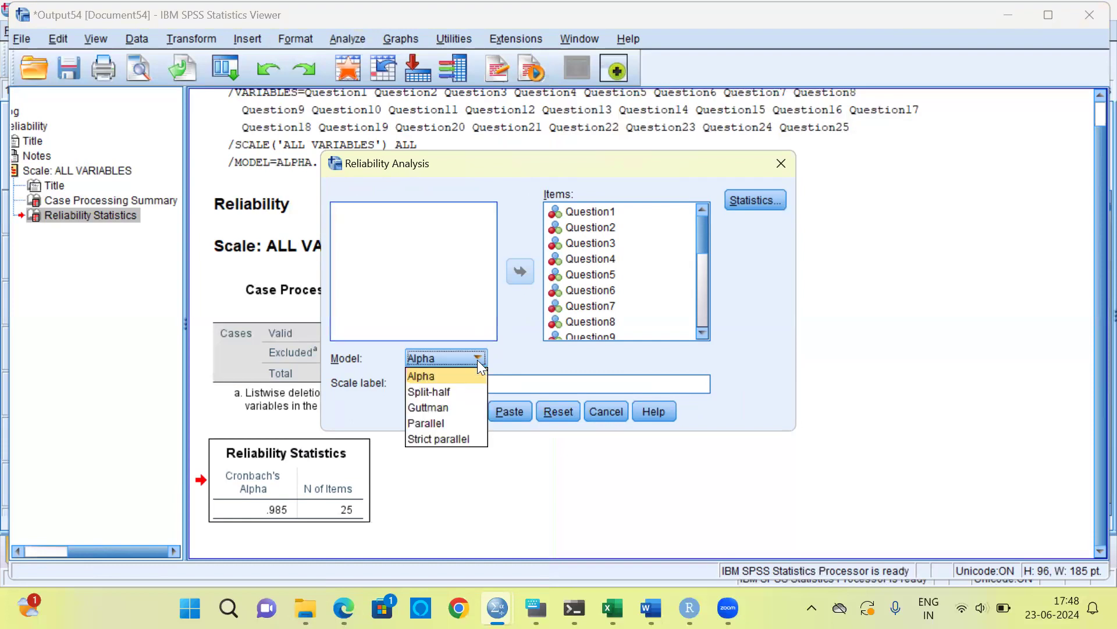
pyautogui.click(445, 392)
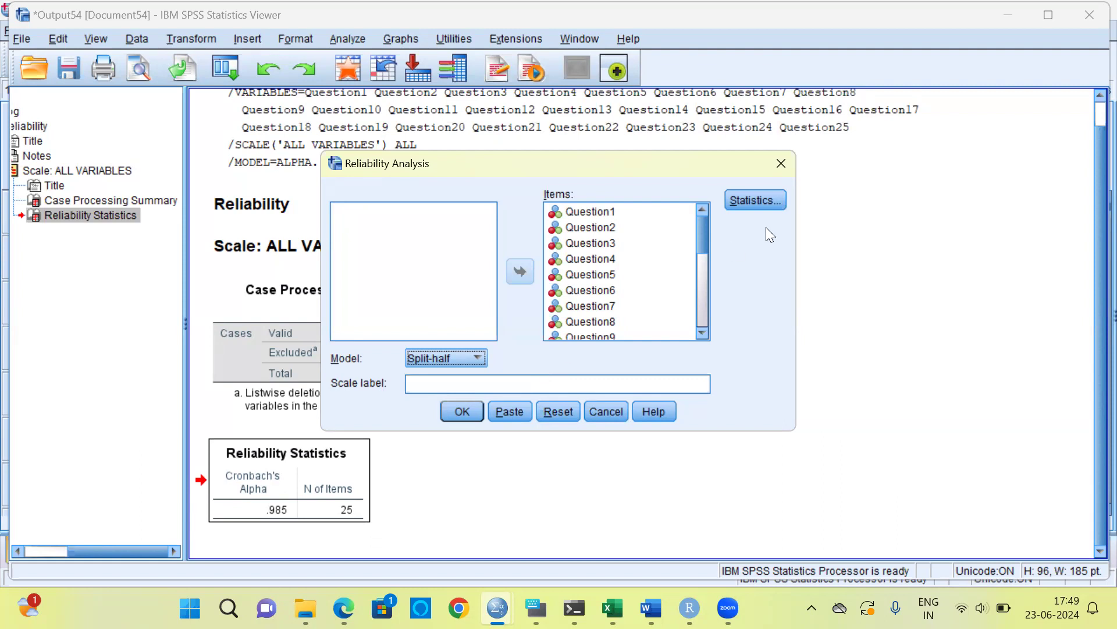
pyautogui.click(894, 140)
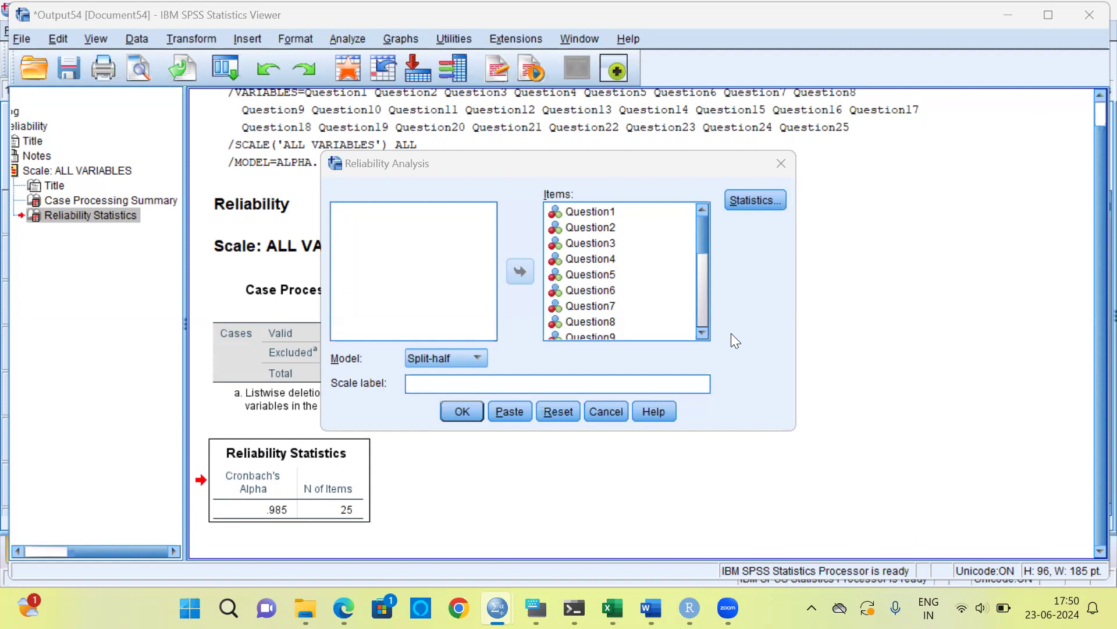
pyautogui.moveTo(703, 235)
pyautogui.mouseDown()
pyautogui.moveTo(701, 320)
pyautogui.moveTo(702, 233)
pyautogui.mouseUp()
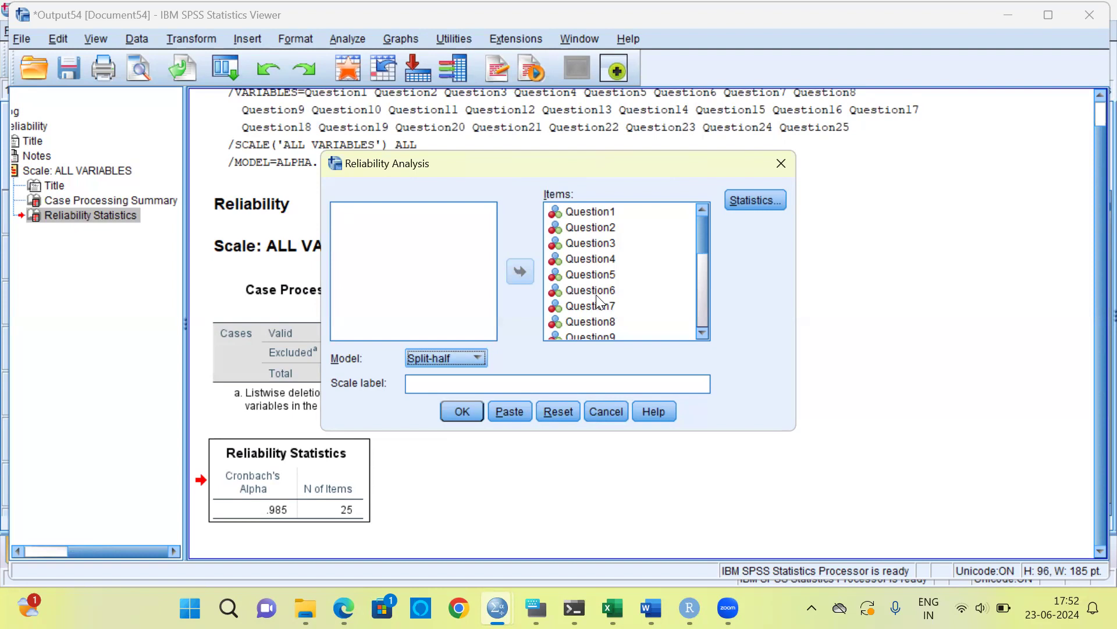
pyautogui.click(603, 229)
pyautogui.click(603, 229)
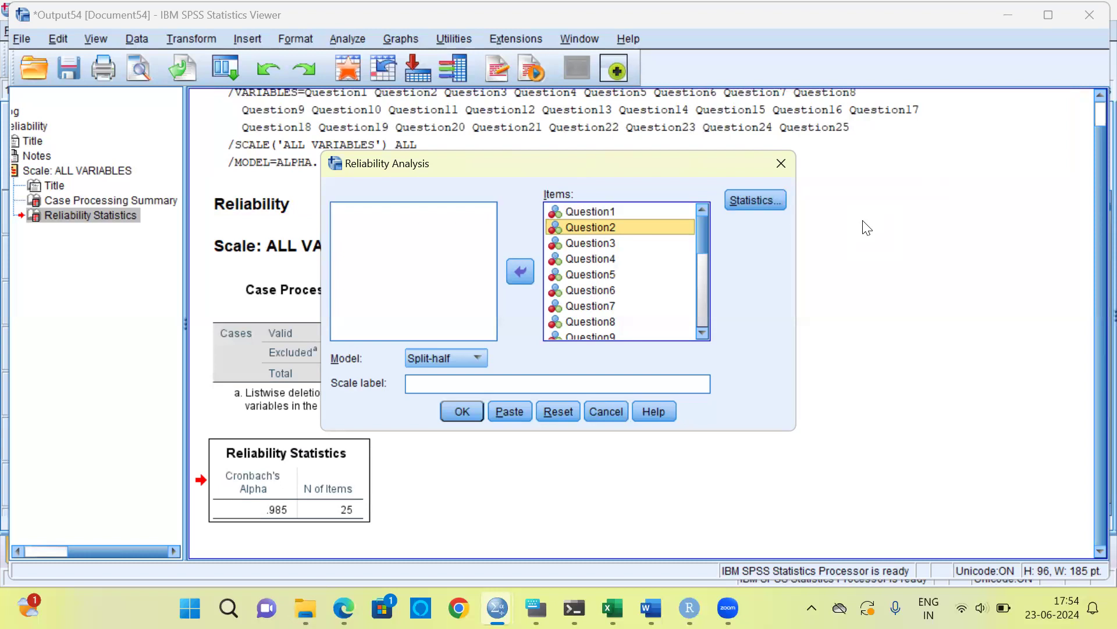
pyautogui.click(1012, 80)
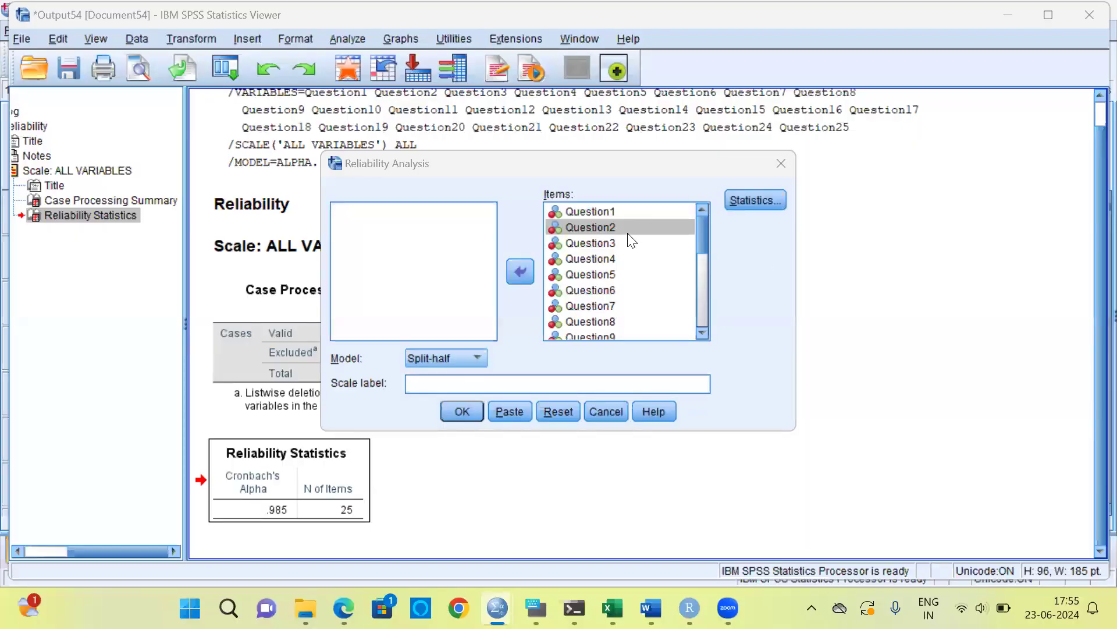
pyautogui.click(624, 228)
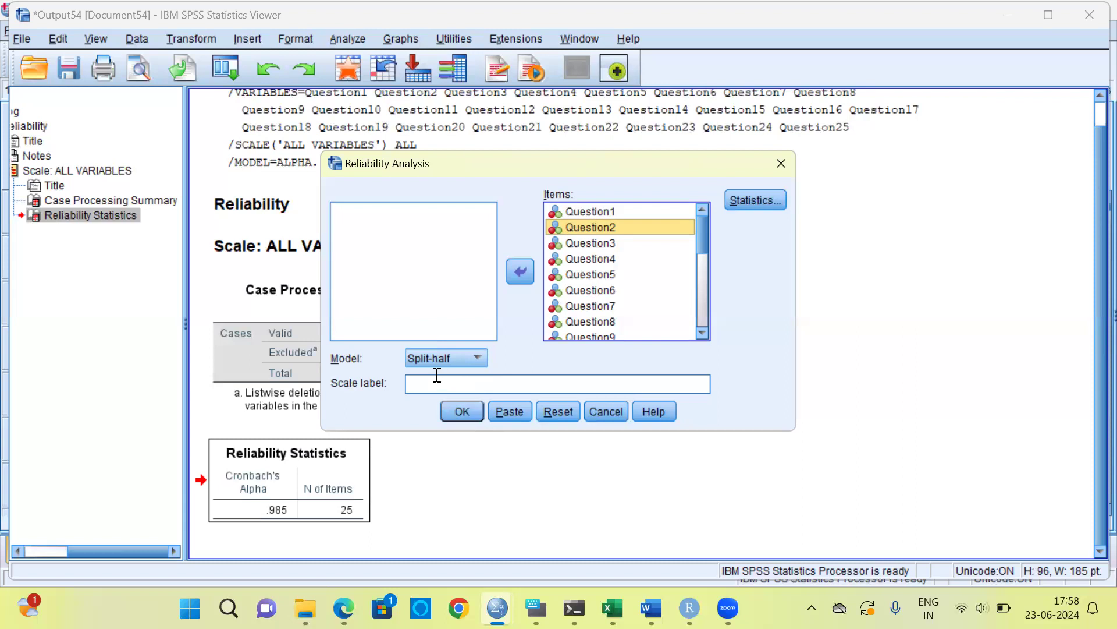
pyautogui.click(464, 411)
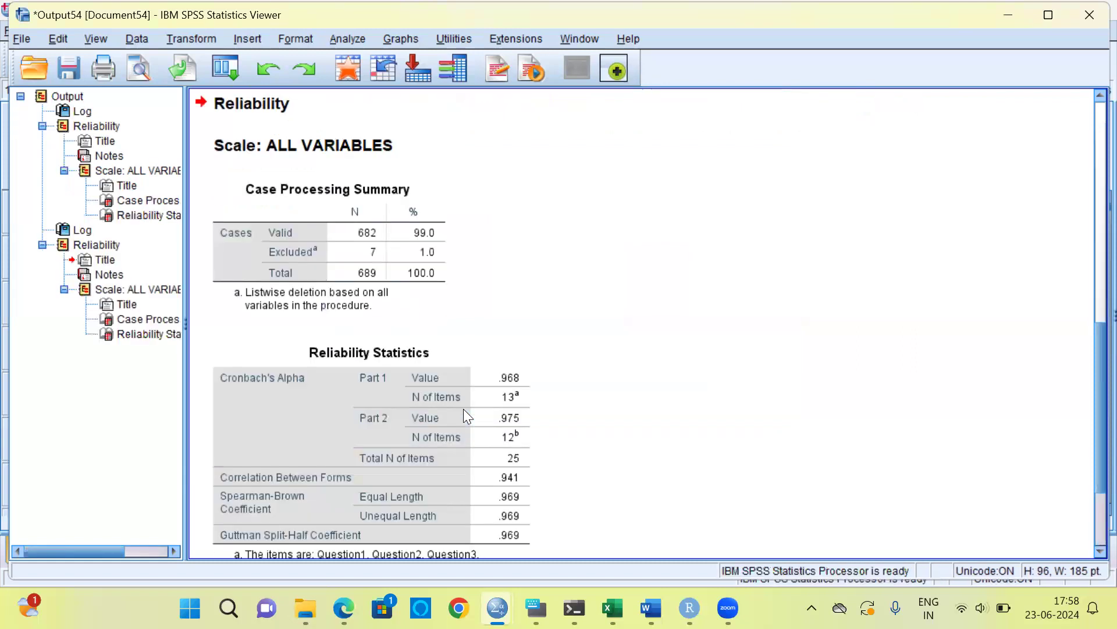
# Examine the new Case Processing Summary and the split-half Reliability Statistics, covering Cronbach's Alpha for both parts and the correlation between forms
pyautogui.click(342, 289)
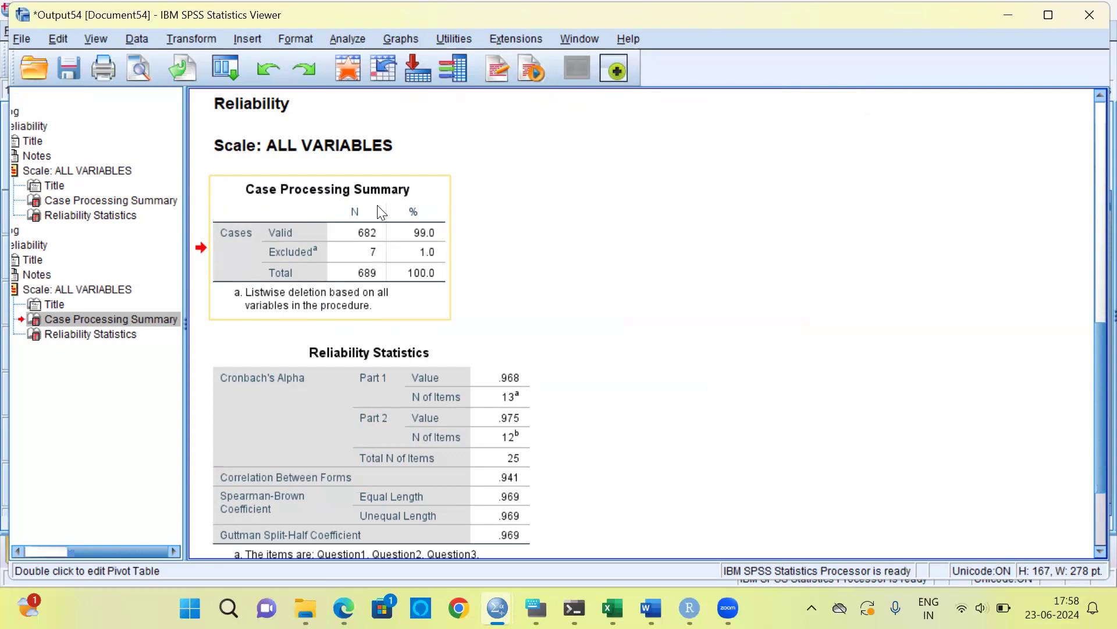
pyautogui.click(393, 365)
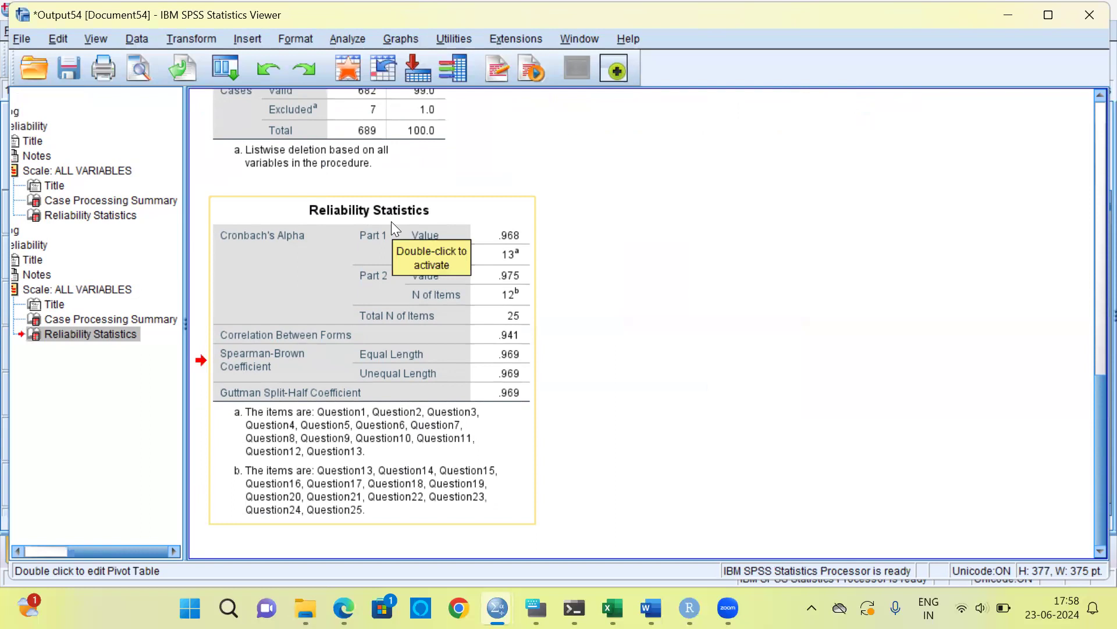
pyautogui.doubleClick(278, 252)
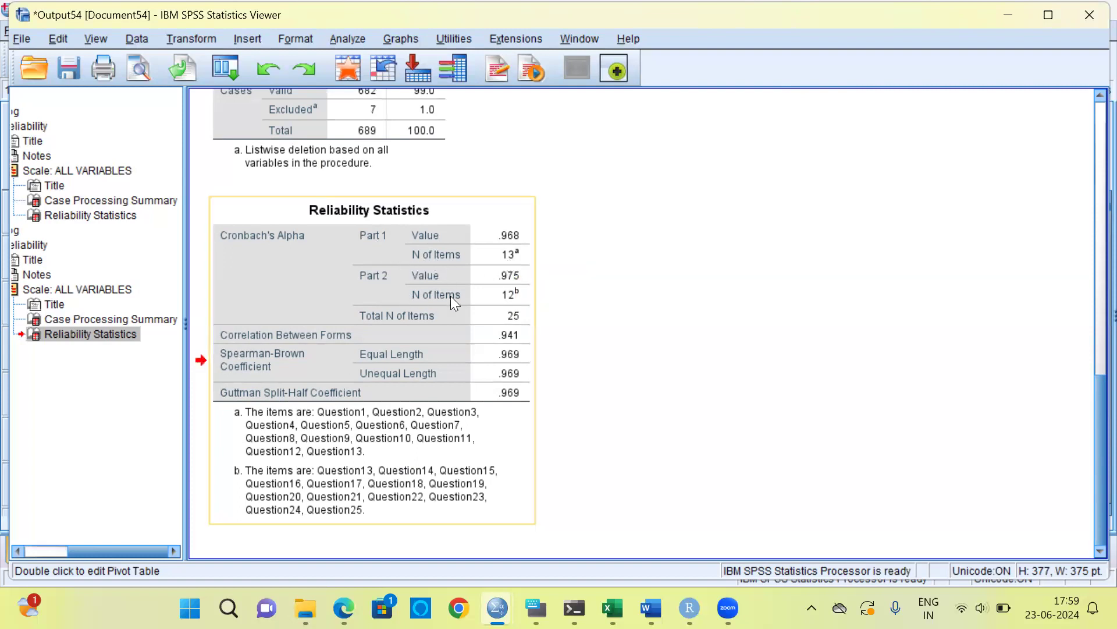
pyautogui.click(512, 308)
pyautogui.click(383, 281)
pyautogui.click(282, 492)
pyautogui.click(365, 242)
pyautogui.click(504, 344)
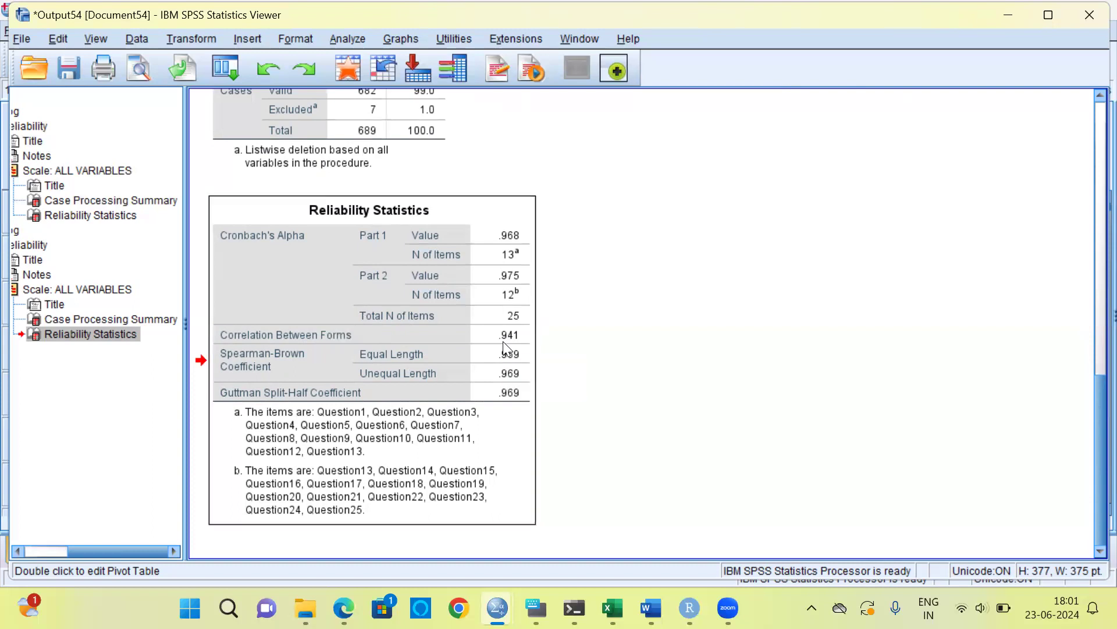
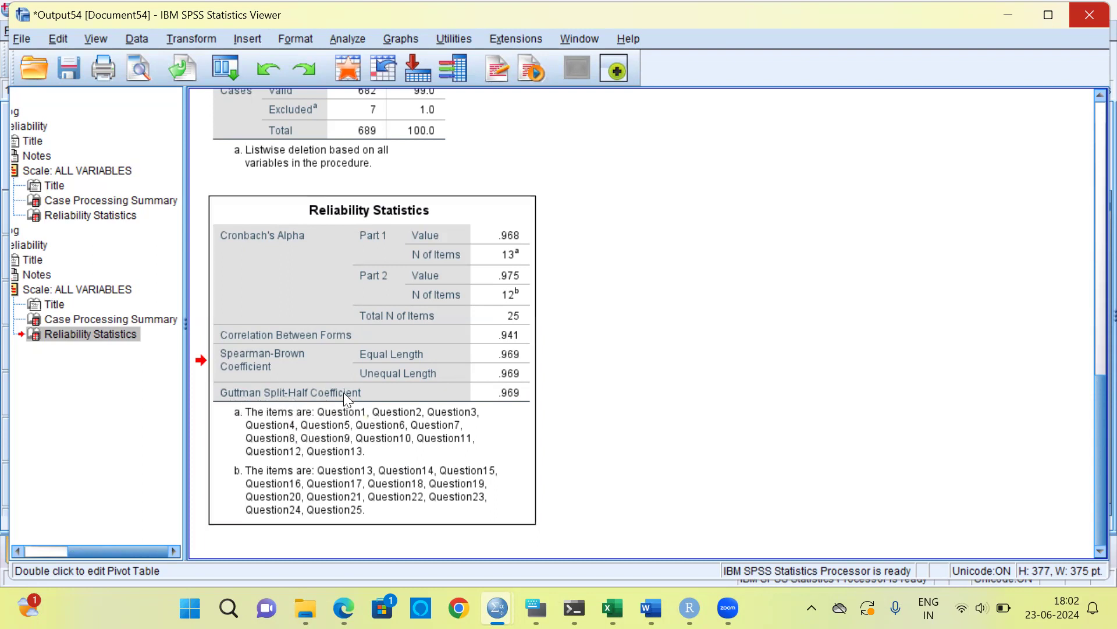
# Compare the Guttman Split-Half and Spearman-Brown coefficients with the Part 2 Cronbach's Alpha and the correlation between forms
pyautogui.click(294, 394)
pyautogui.click(516, 404)
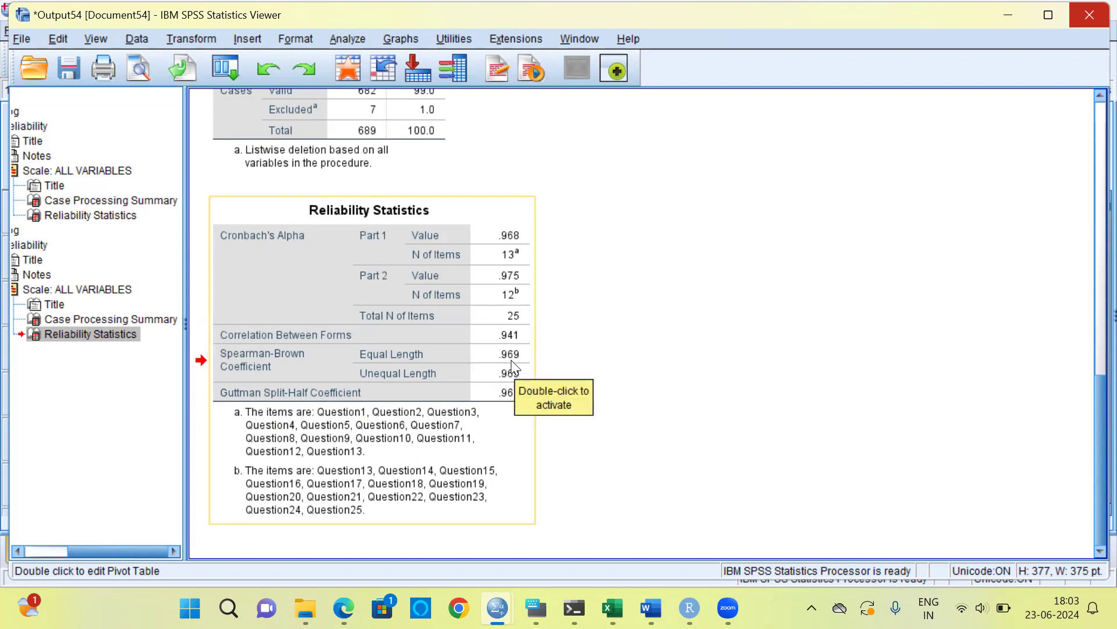
pyautogui.click(511, 397)
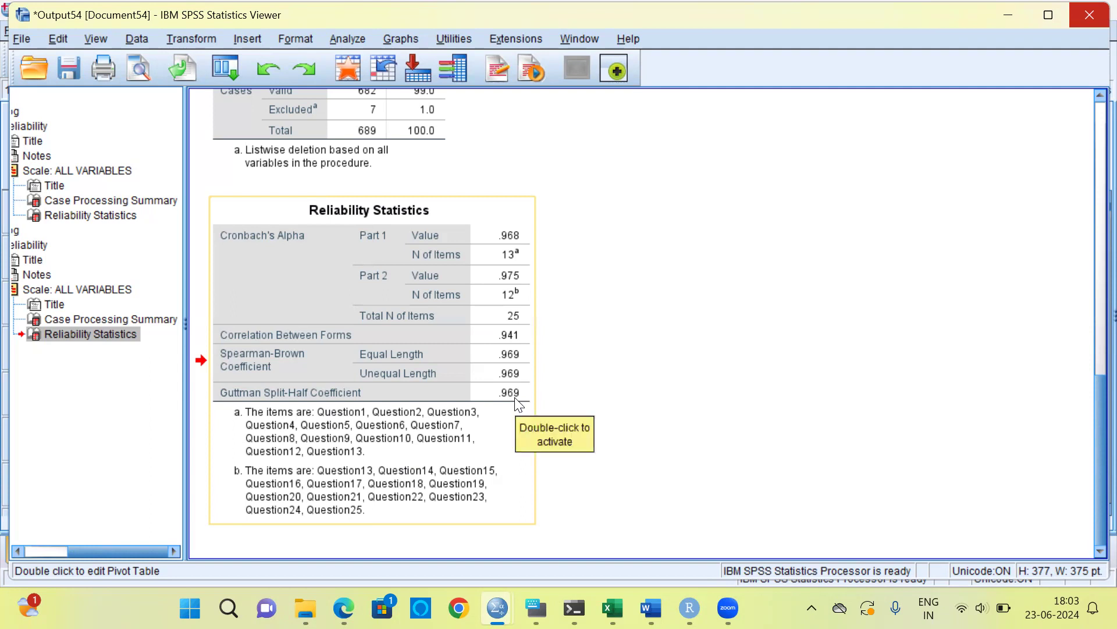
pyautogui.click(522, 401)
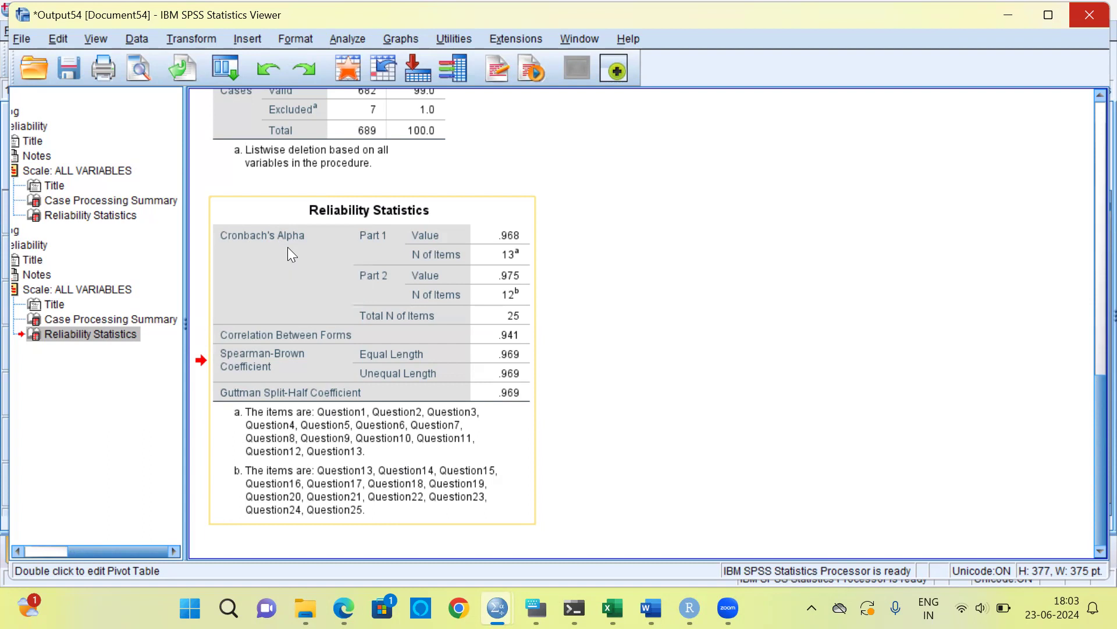
pyautogui.click(517, 276)
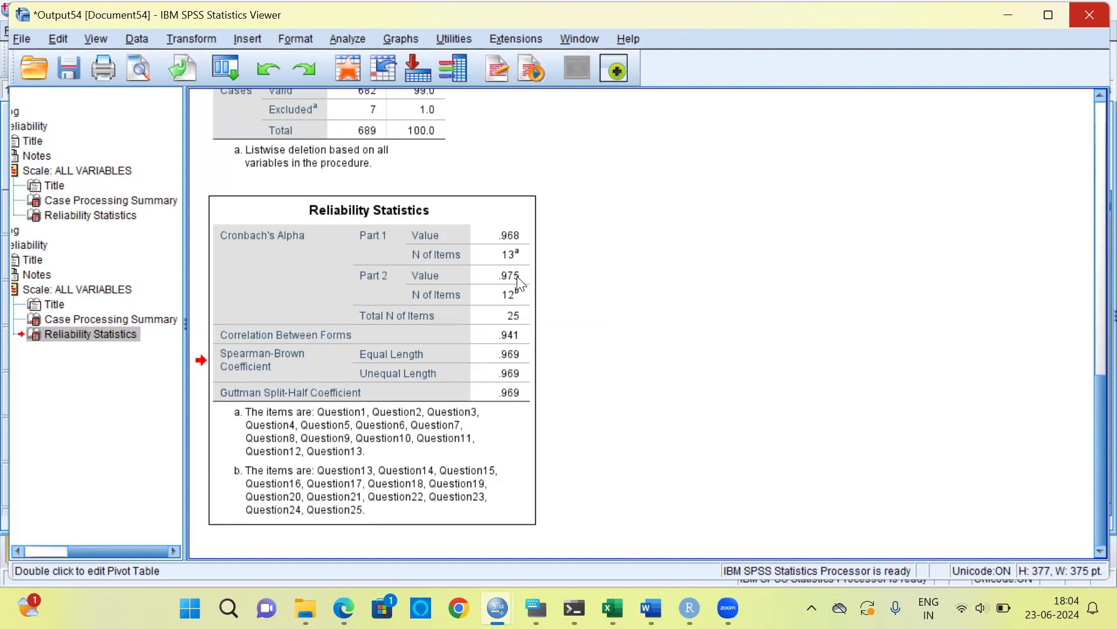
pyautogui.click(507, 339)
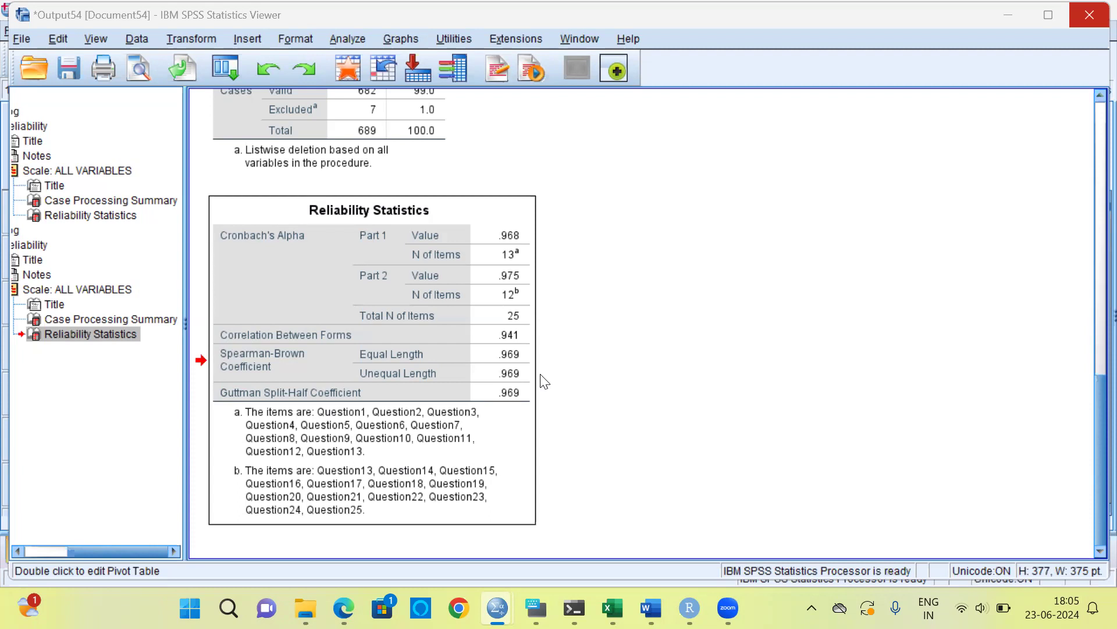
# Show the built-in explanations of the Spearman-Brown Coefficient and Guttman Split-Half Coefficient headings in the split-half Reliability Statistics table
pyautogui.doubleClick(292, 369)
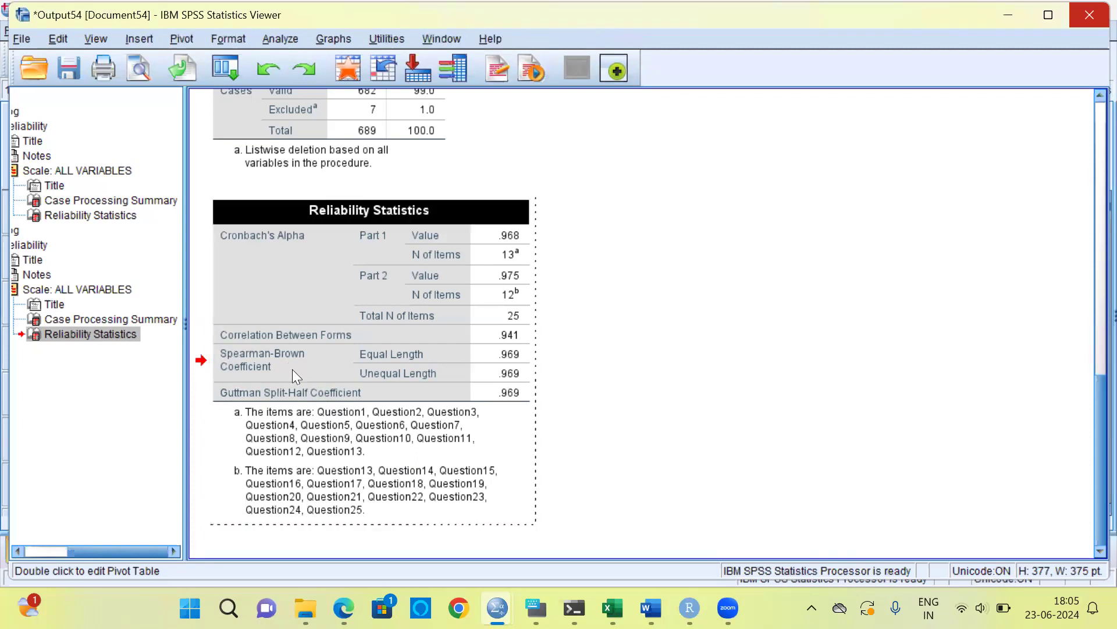
pyautogui.click(258, 367)
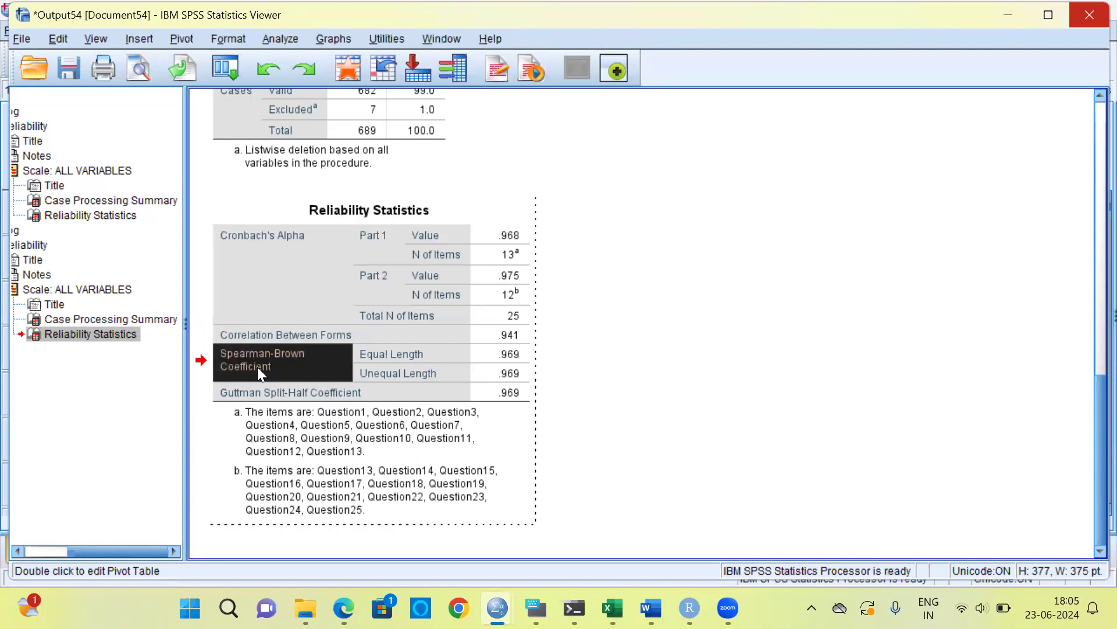
pyautogui.rightClick(257, 366)
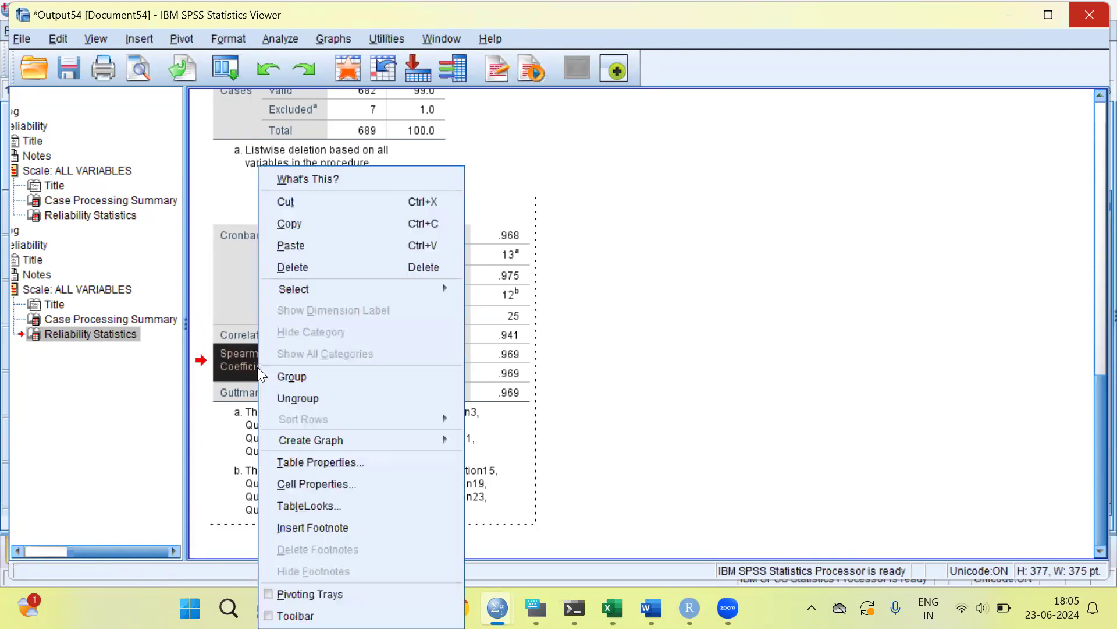
pyautogui.click(353, 179)
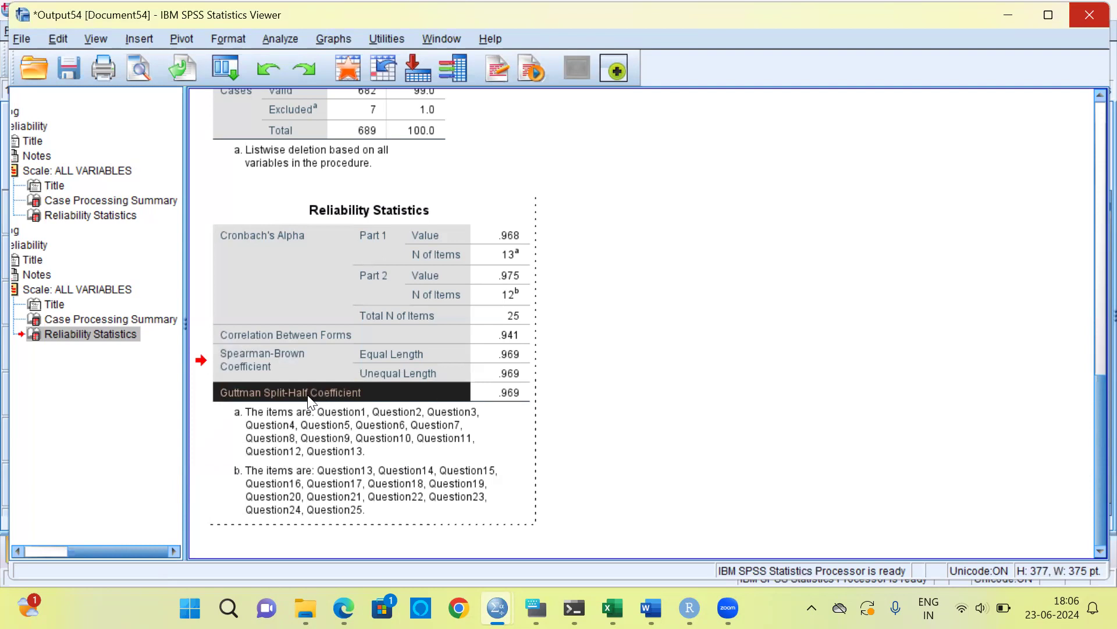
pyautogui.rightClick(309, 398)
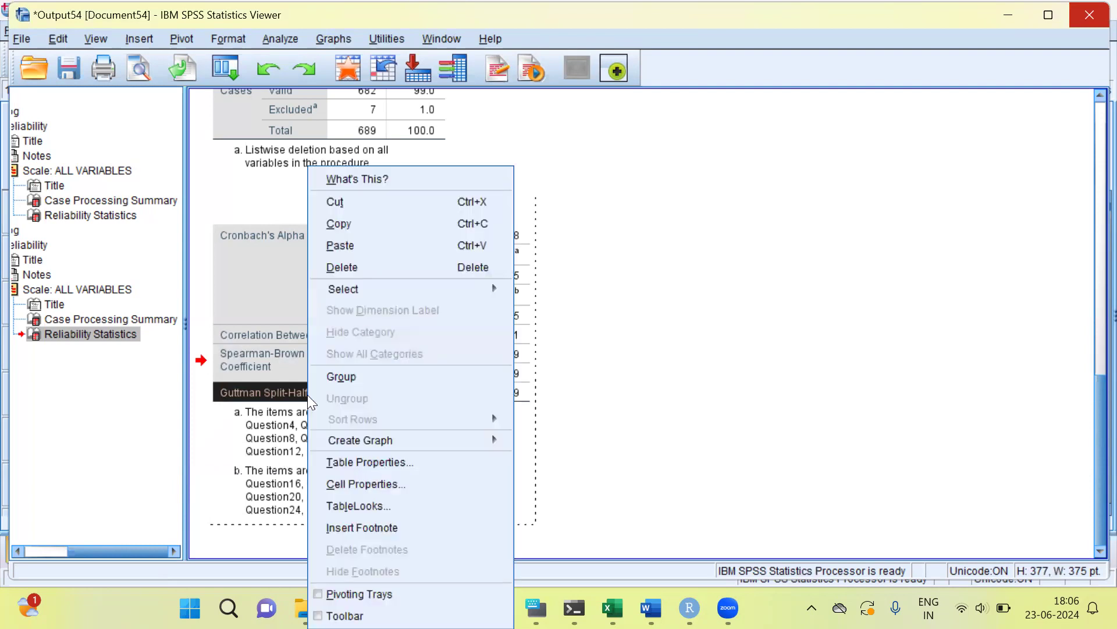
pyautogui.click(399, 187)
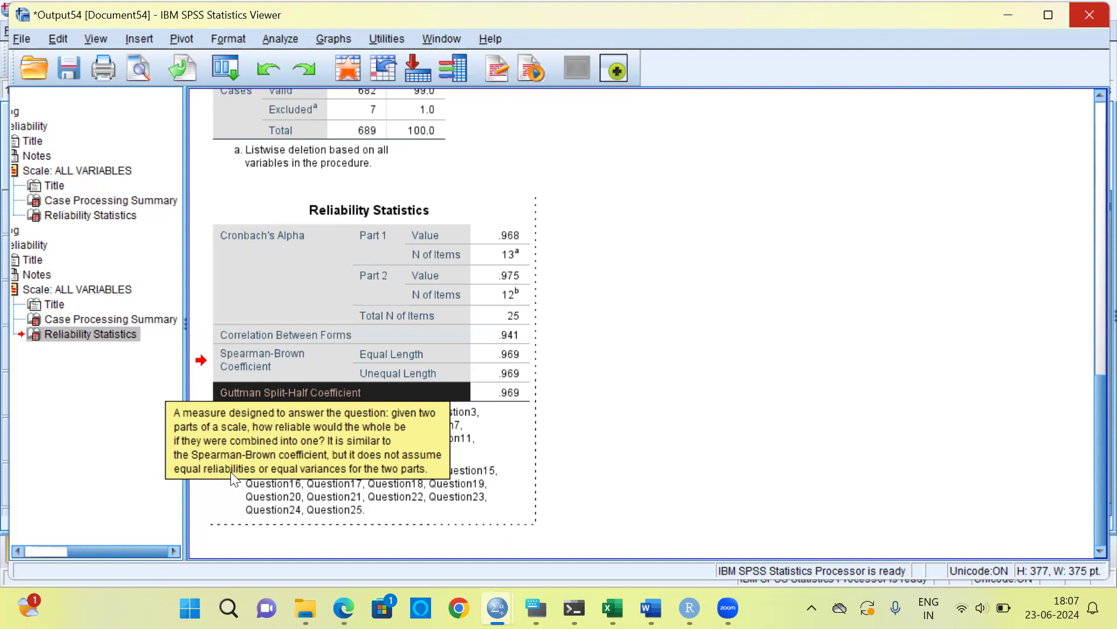
# Check which questions belong to Part 1 and Part 2 through their N of Items cells, and leave table editing
pyautogui.click(526, 295)
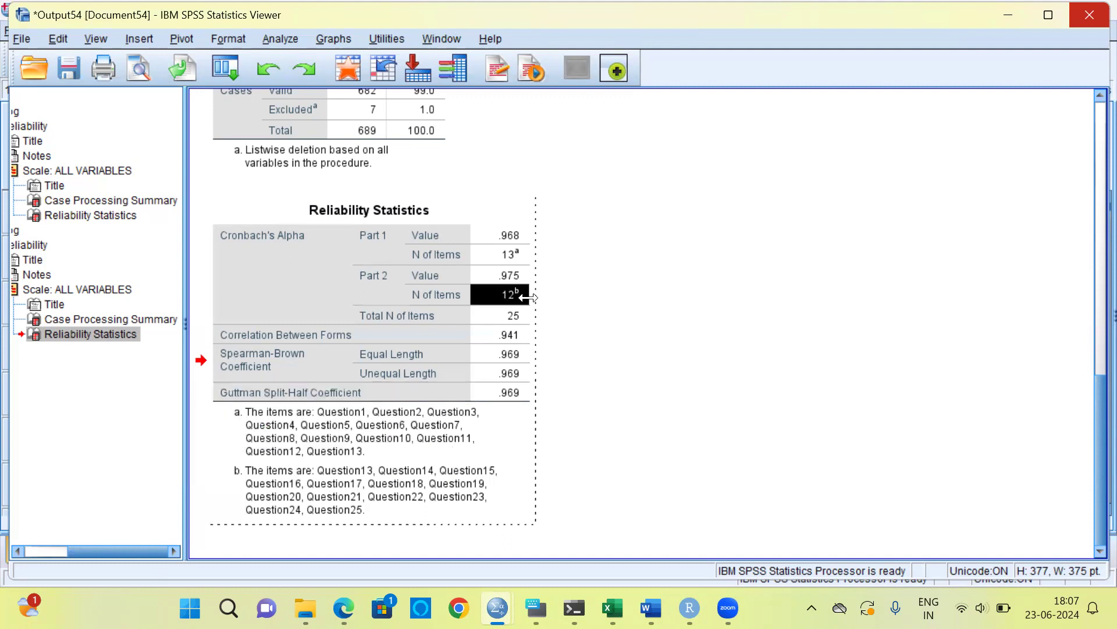
pyautogui.click(519, 256)
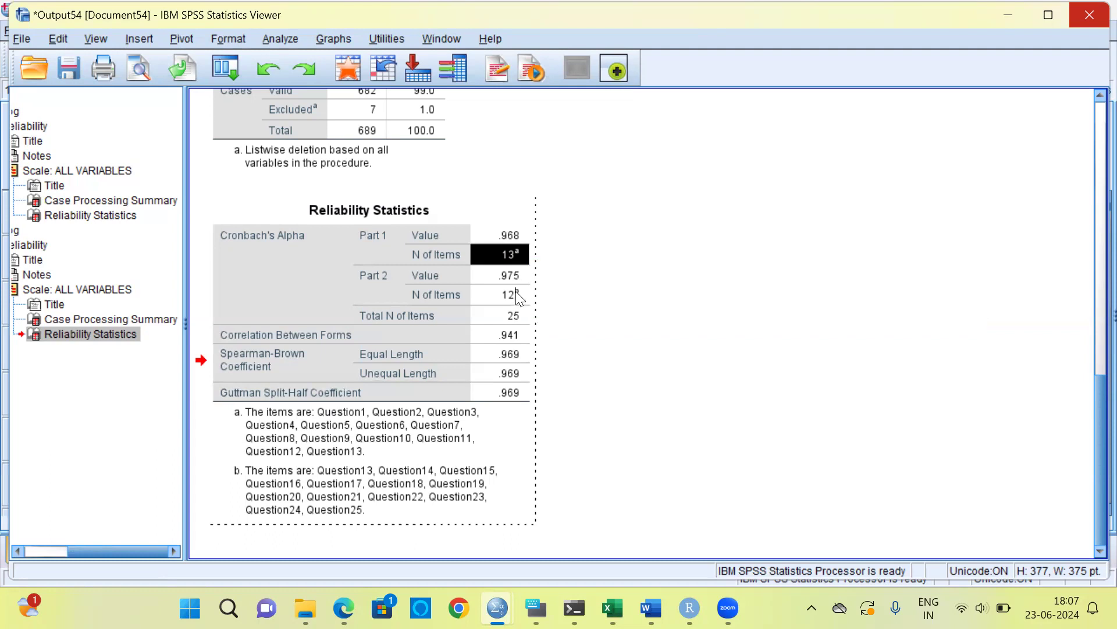
pyautogui.click(517, 293)
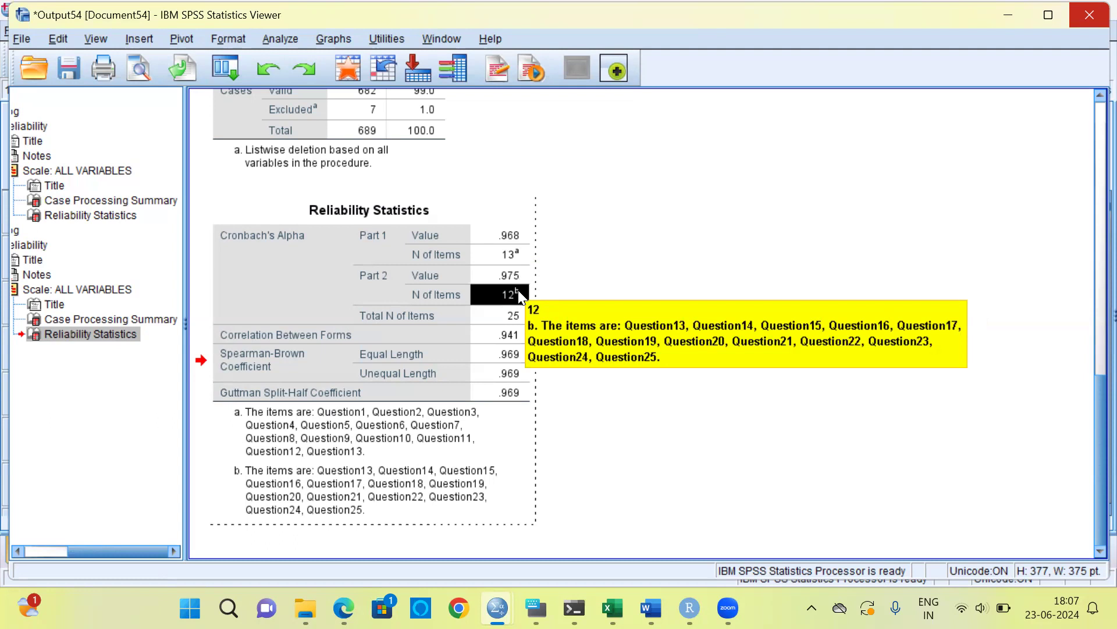
pyautogui.click(553, 290)
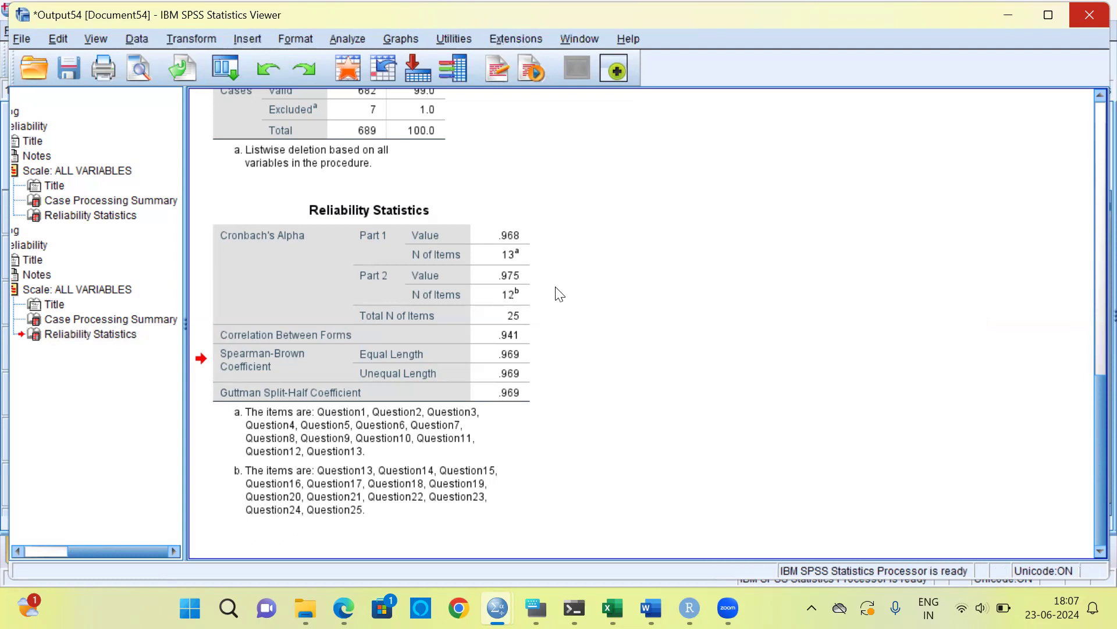
pyautogui.click(513, 309)
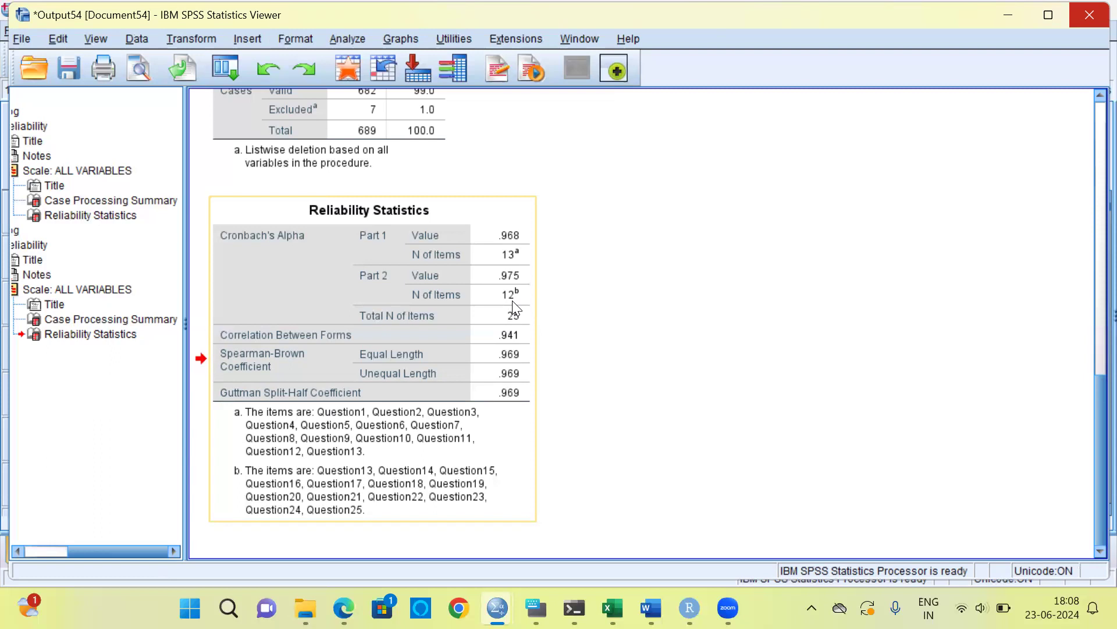
pyautogui.click(653, 282)
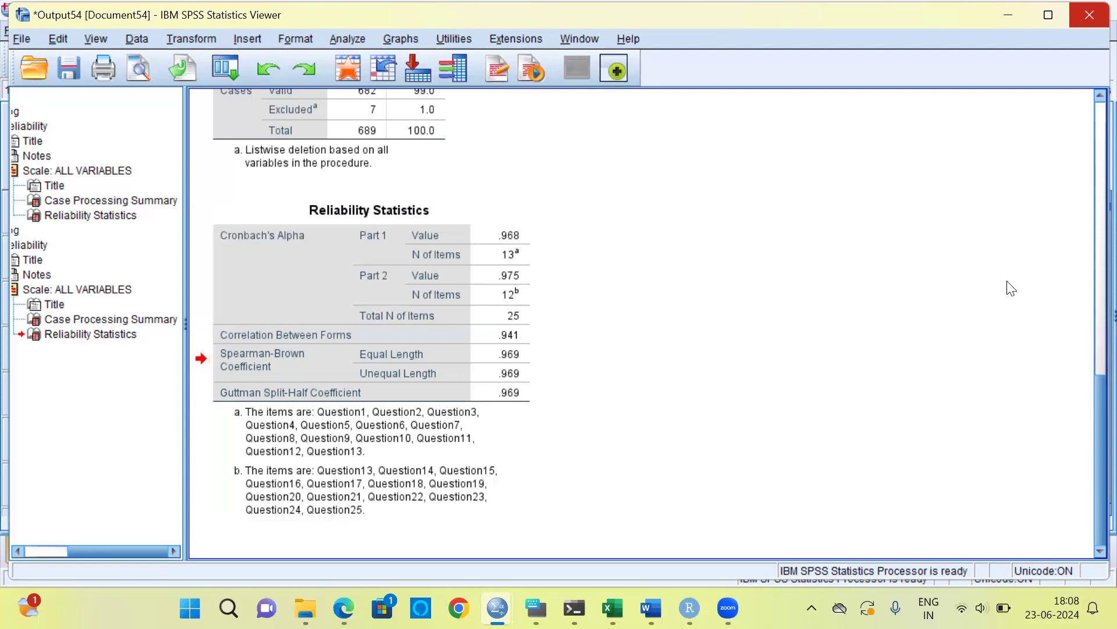